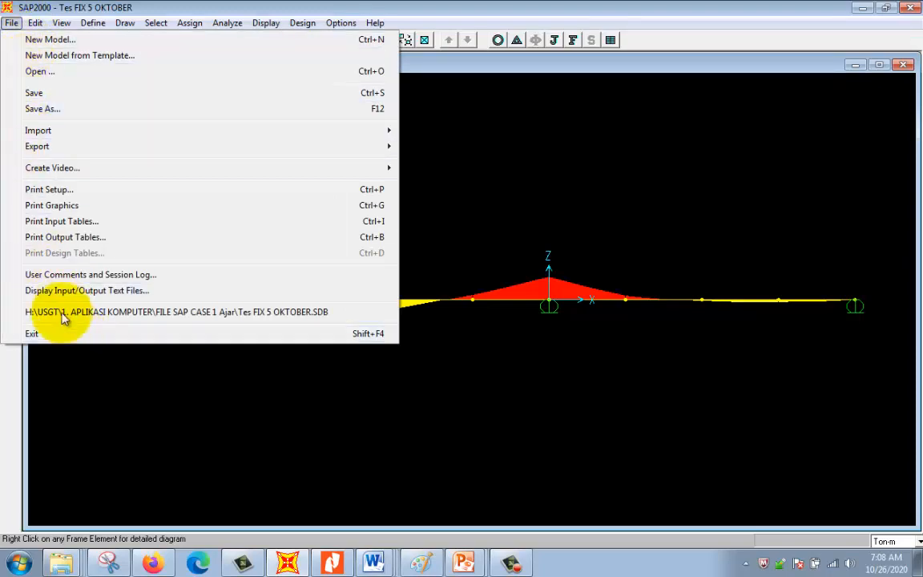
pyautogui.click(93, 22)
pyautogui.moveTo(35, 24)
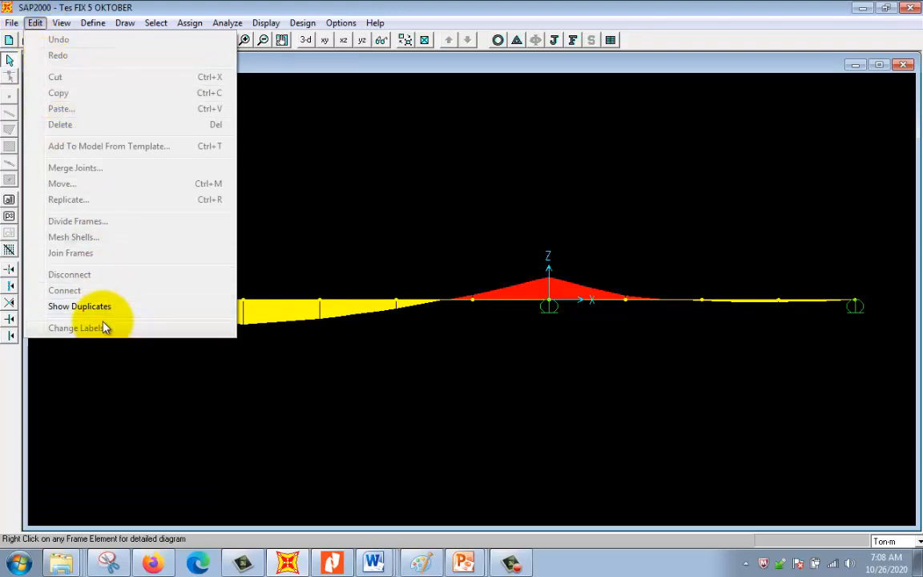
pyautogui.click(347, 6)
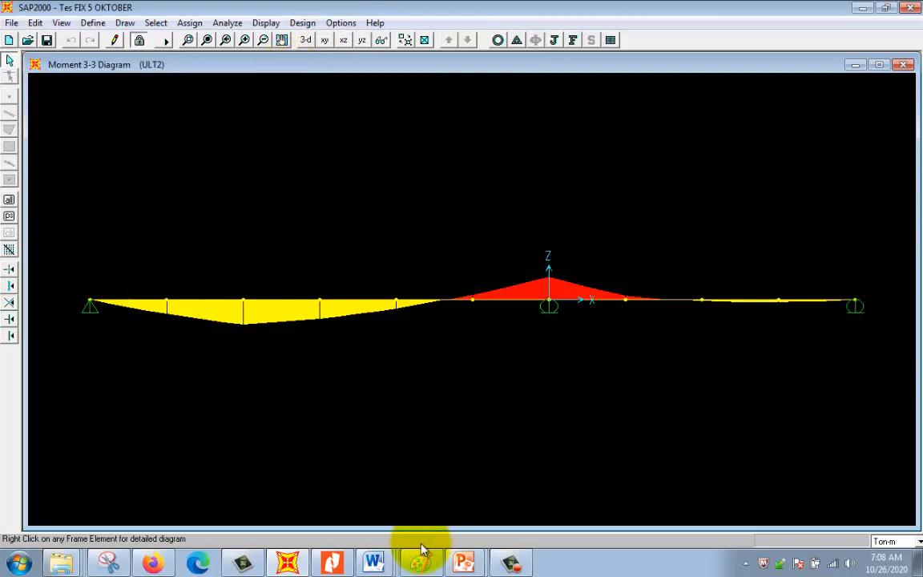
# Step: Switch to the PowerPoint slide show and review the slides on the numbered SAP2000 screen layout and the command menu
pyautogui.moveTo(464, 563)
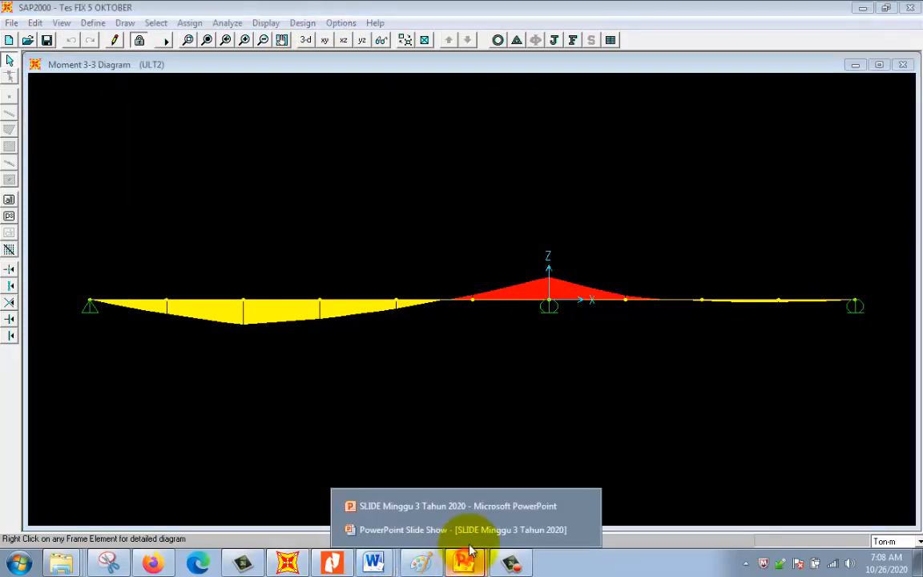
pyautogui.click(476, 513)
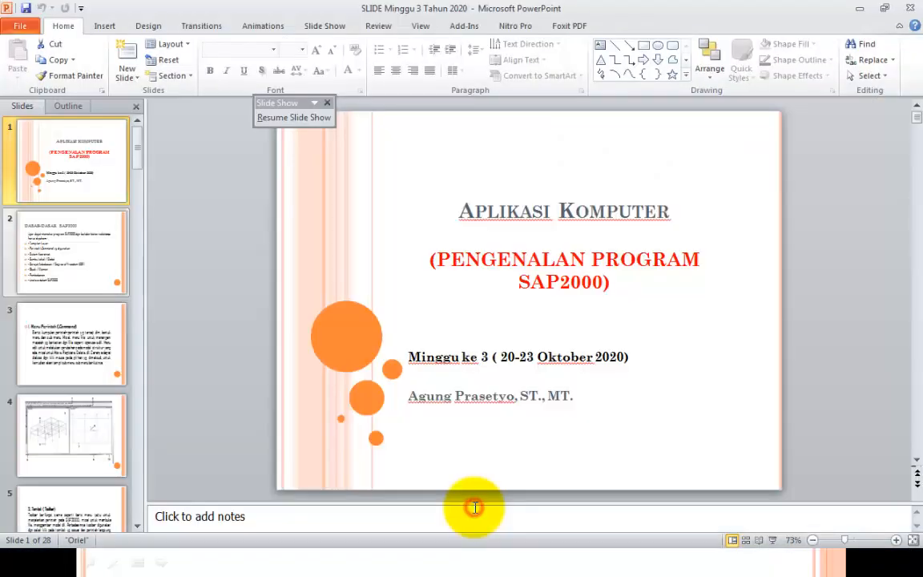
pyautogui.click(772, 545)
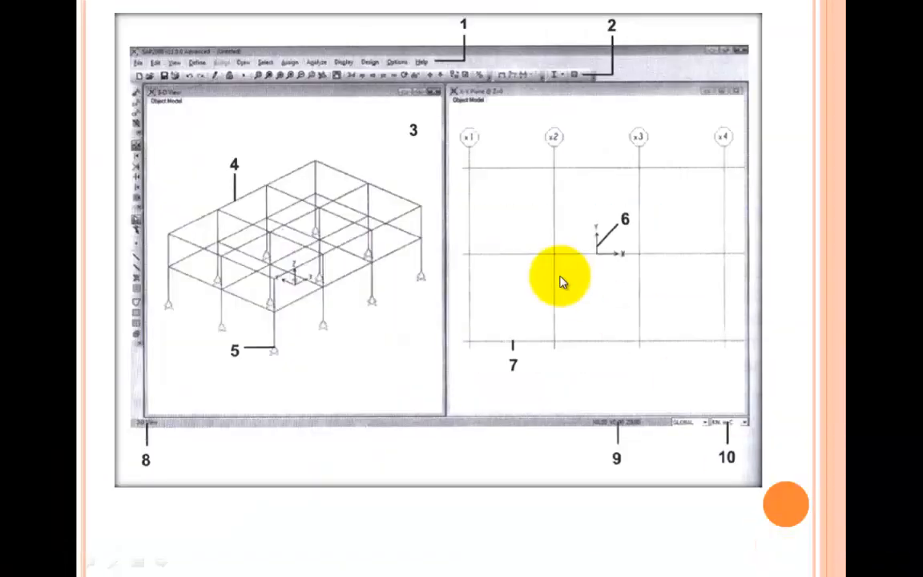
pyautogui.scroll(1, 560, 278)
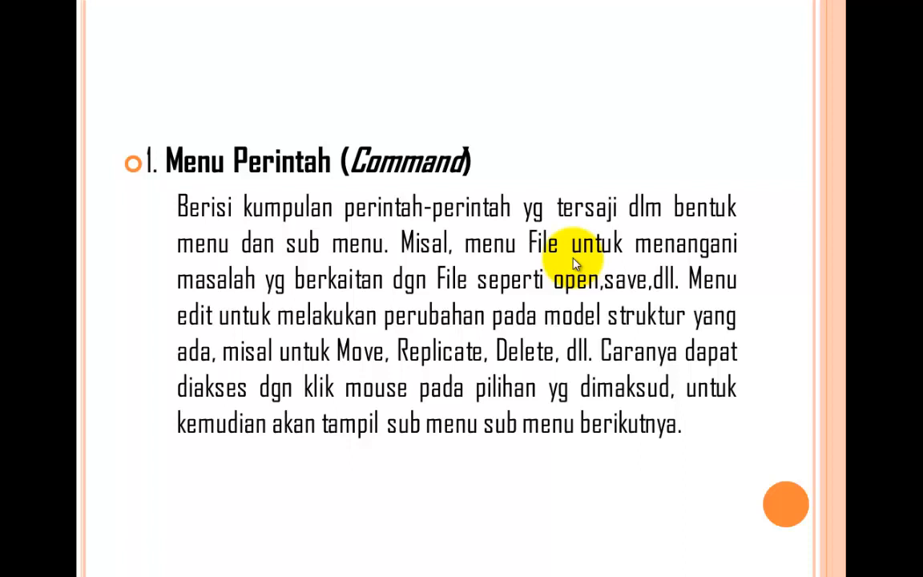
pyautogui.press('Left')
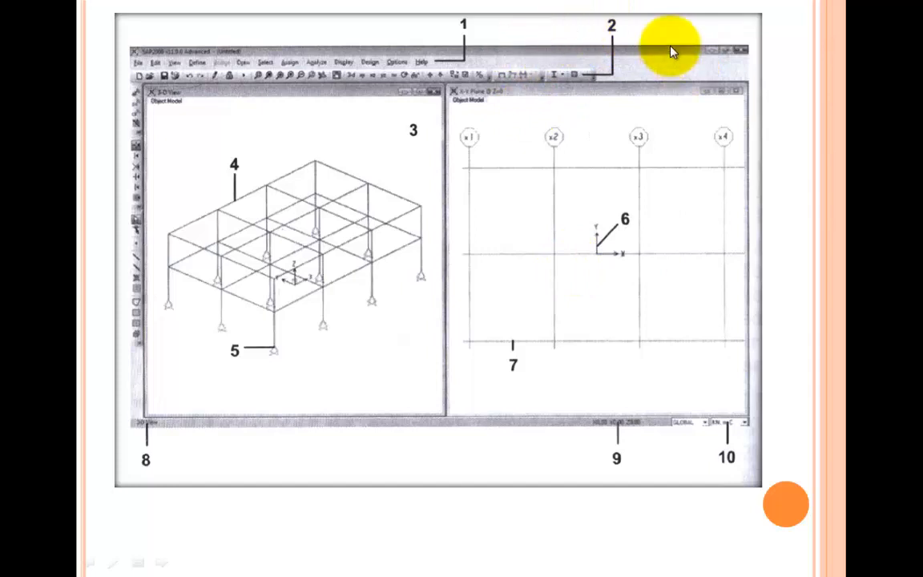
pyautogui.press('Right')
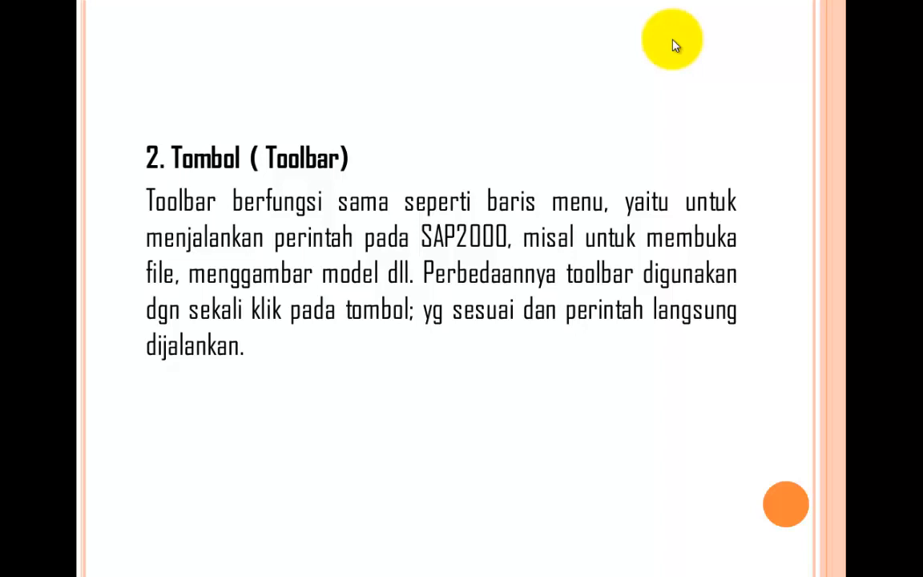
# Step: Switch to SAP2000 and view the Moment 3-3 diagram in 3D, in the XY plane and in the XZ plane
pyautogui.press('super')
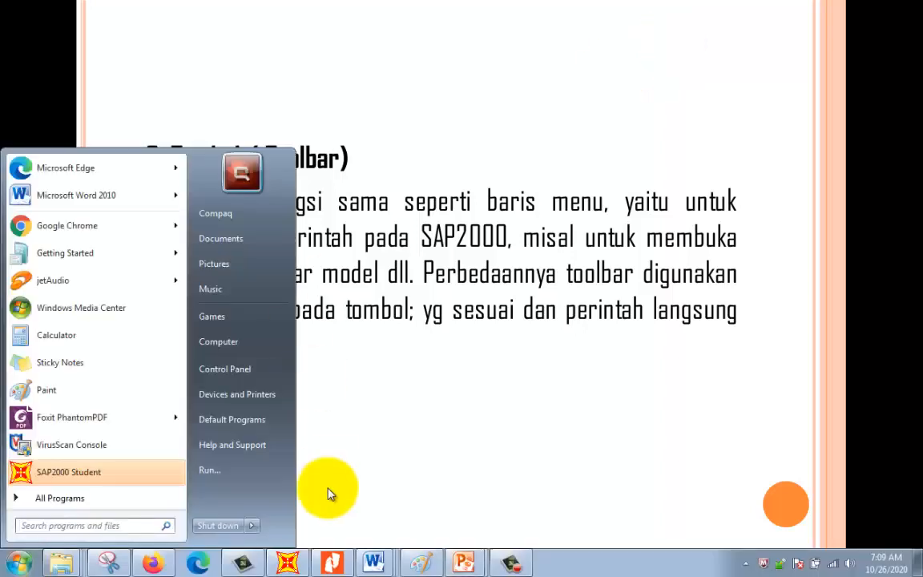
pyautogui.click(288, 561)
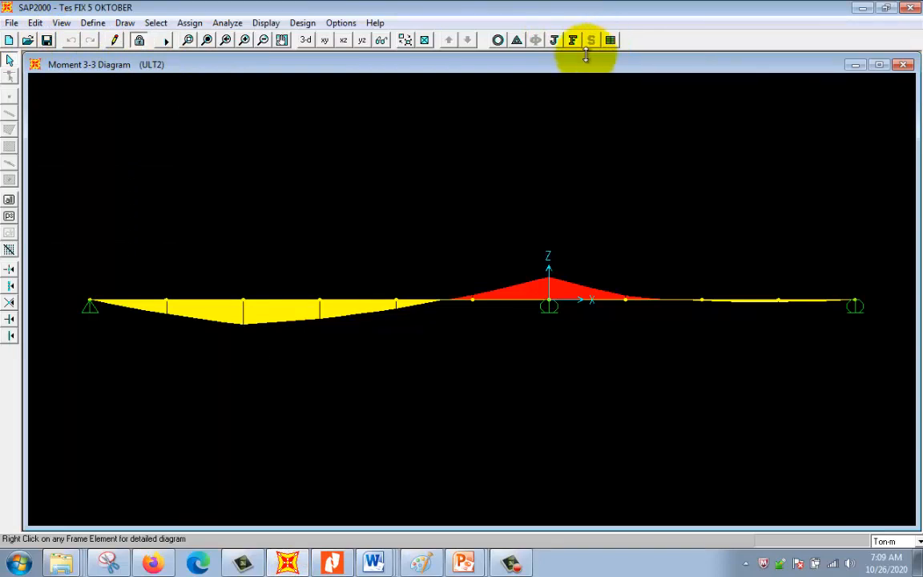
pyautogui.click(355, 68)
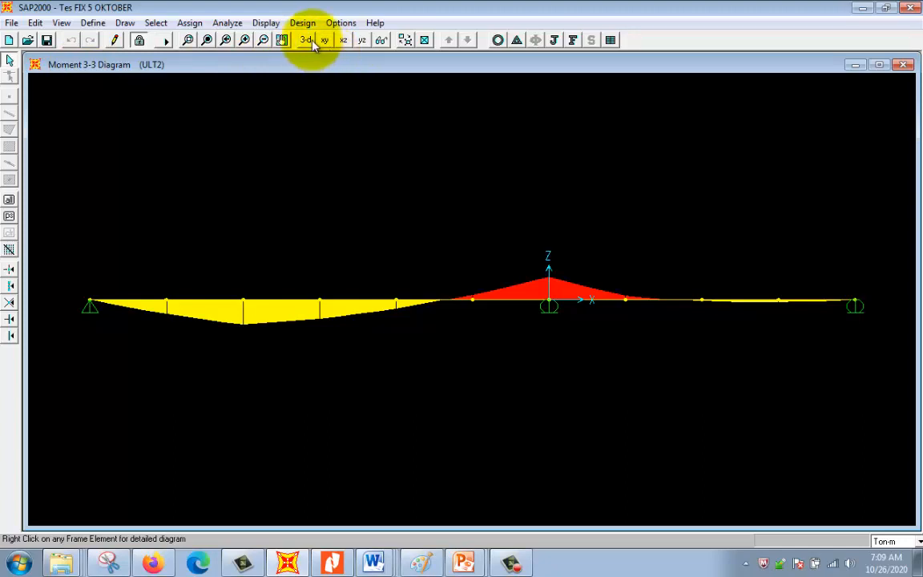
pyautogui.click(307, 40)
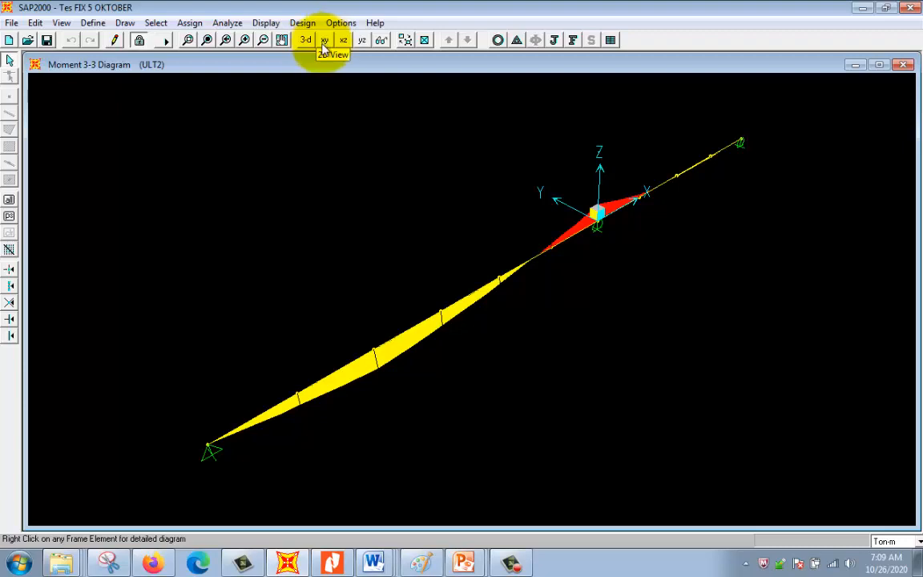
pyautogui.click(324, 40)
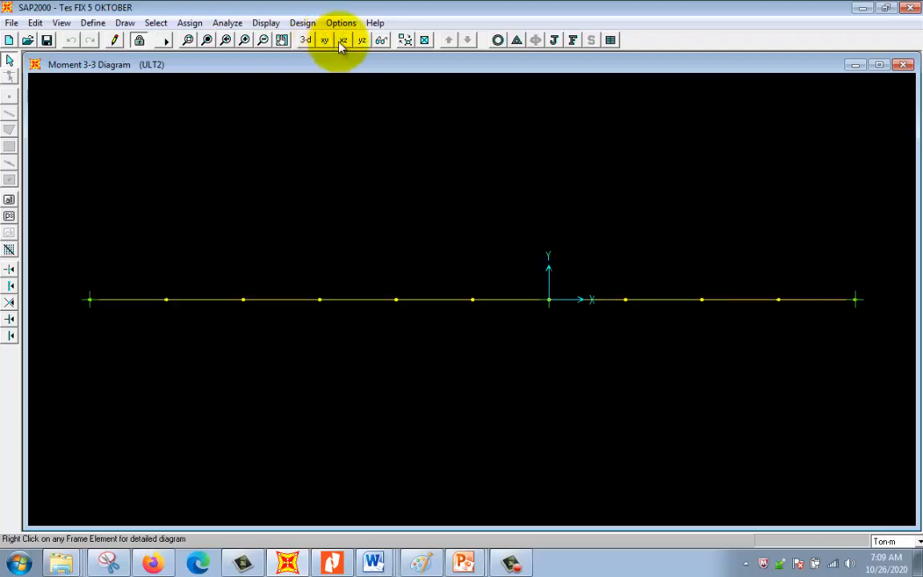
pyautogui.click(343, 40)
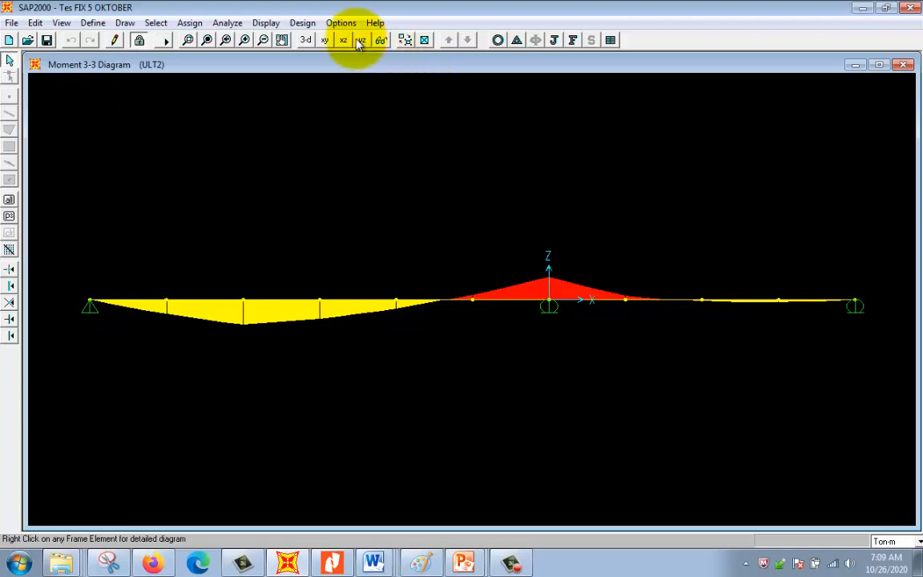
# Step: Zoom the moment diagram in and back out, and pan it slightly up and to the left
pyautogui.click(245, 41)
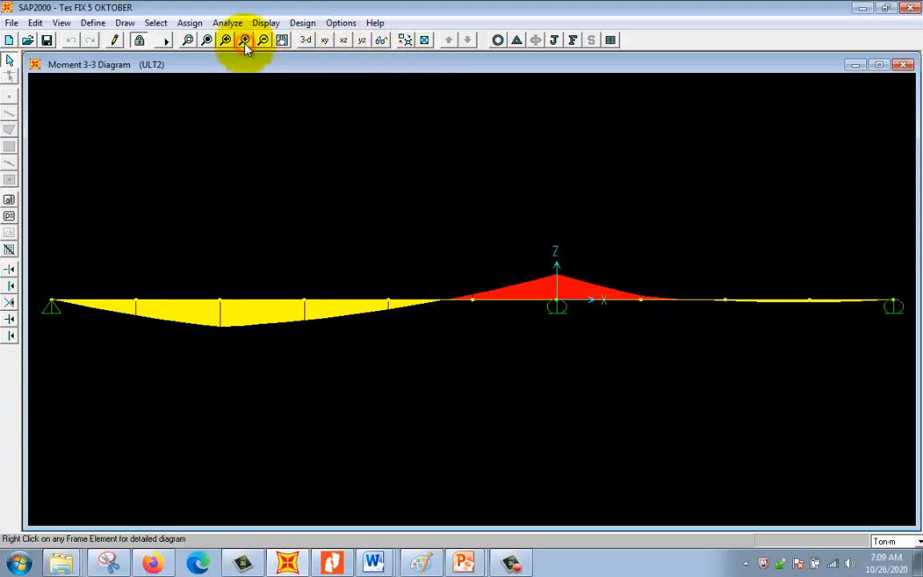
pyautogui.click(244, 41)
pyautogui.click(262, 40)
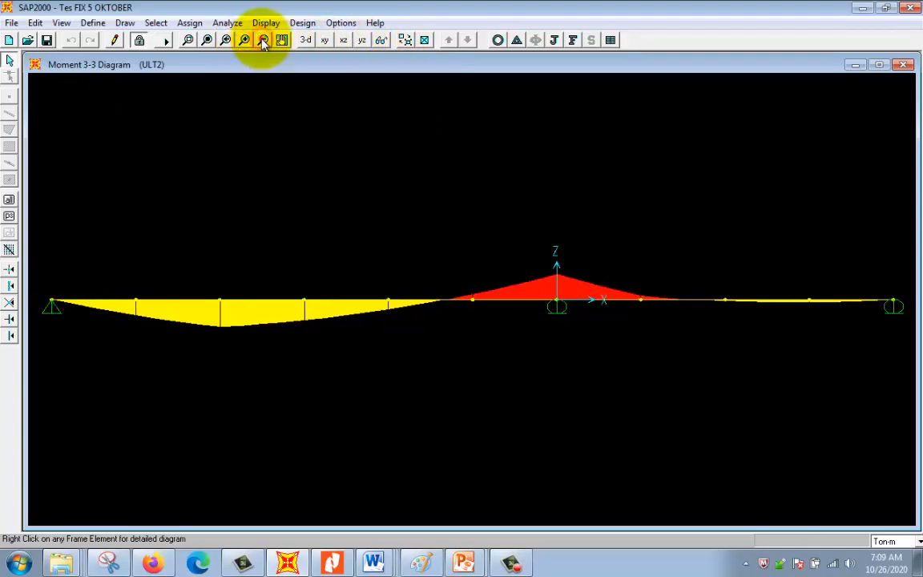
pyautogui.click(263, 41)
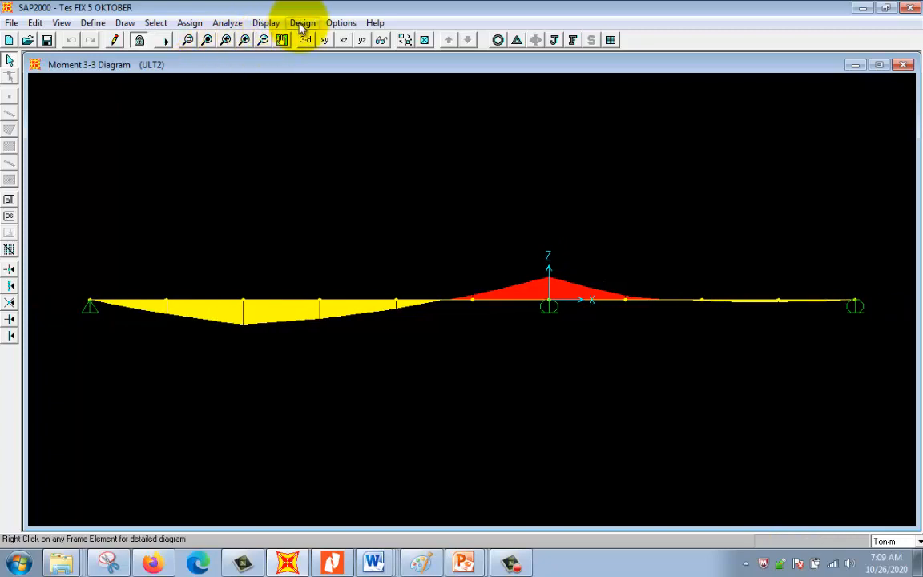
pyautogui.click(283, 41)
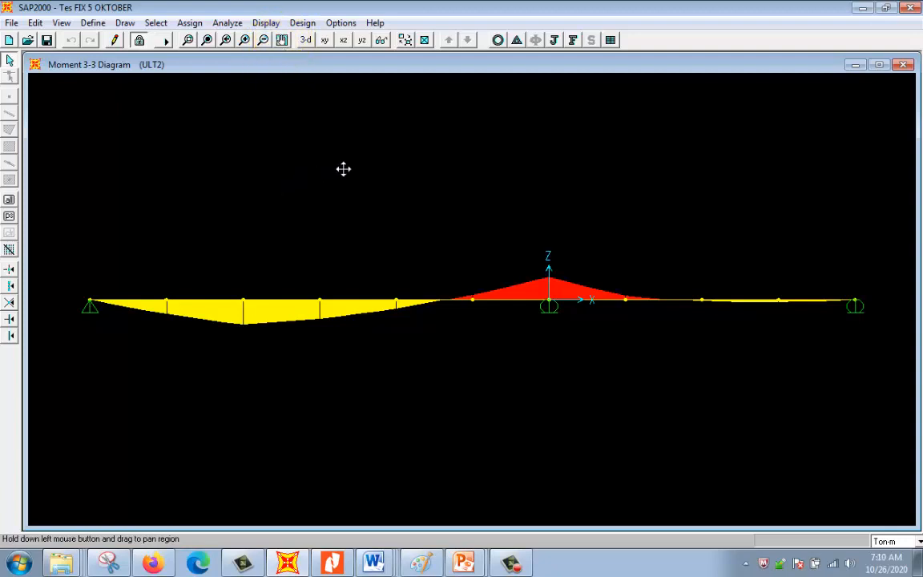
pyautogui.moveTo(430, 186)
pyautogui.mouseDown()
pyautogui.moveTo(421, 192)
pyautogui.moveTo(566, 192)
pyautogui.moveTo(425, 177)
pyautogui.mouseUp()
# Step: Switch to the PowerPoint slide show and review the "Layar (window)" slide alongside the numbered screen layout slide
pyautogui.moveTo(467, 561)
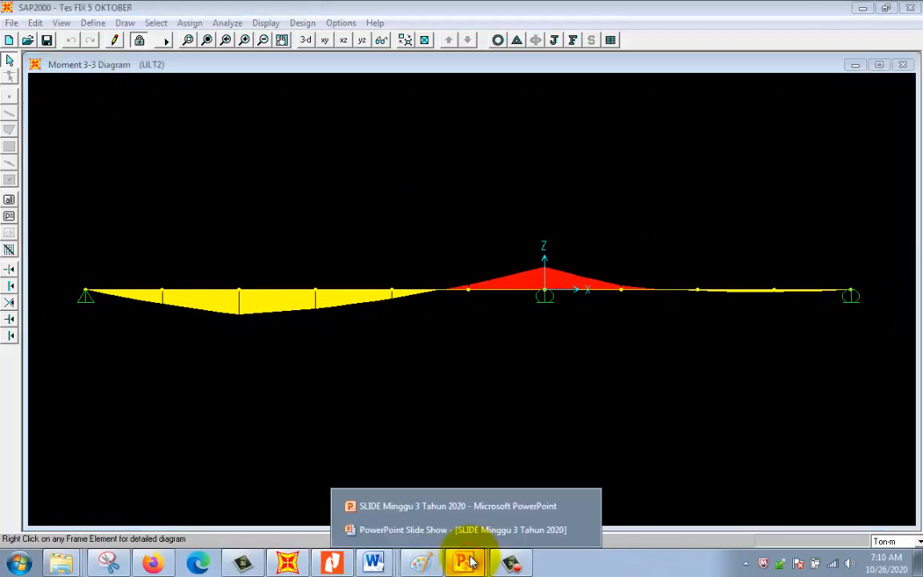
pyautogui.click(469, 540)
pyautogui.click(515, 340)
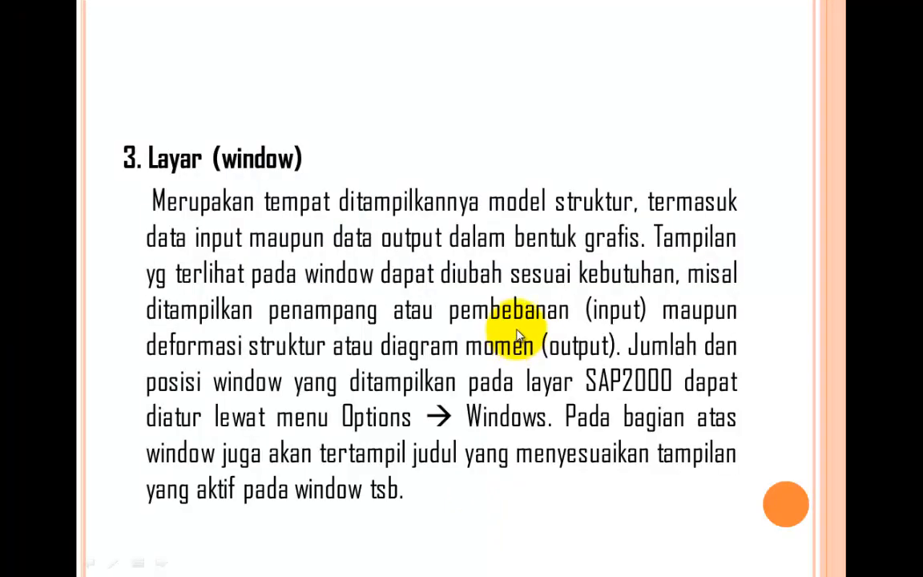
pyautogui.scroll(4, 517, 330)
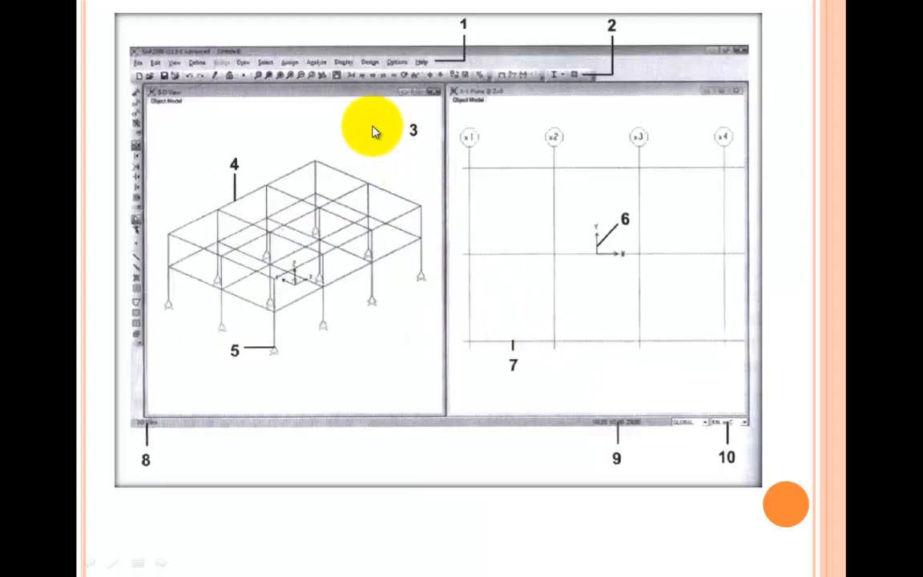
pyautogui.scroll(-2, 535, 169)
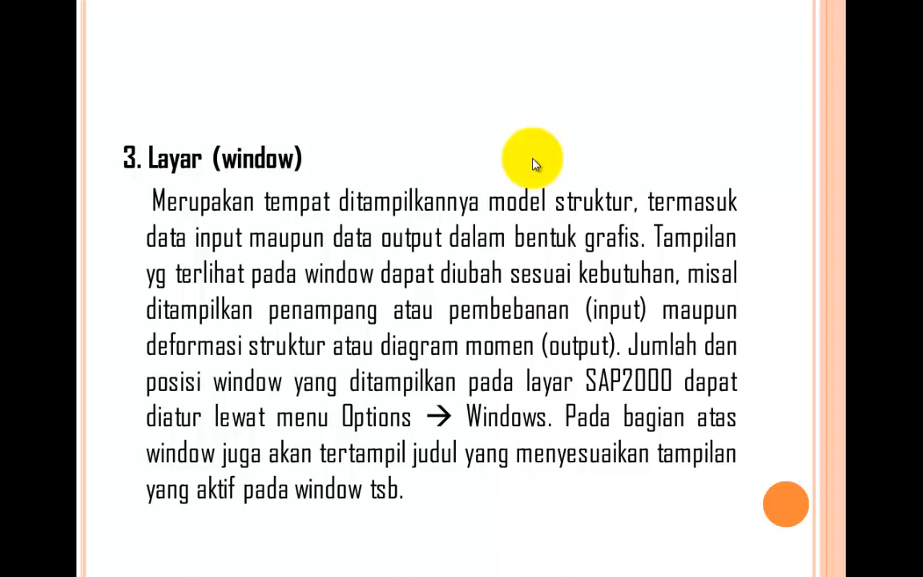
# Step: Switch to SAP2000 and arrange the display as two vertically tiled windows
pyautogui.press('super')
pyautogui.click(289, 565)
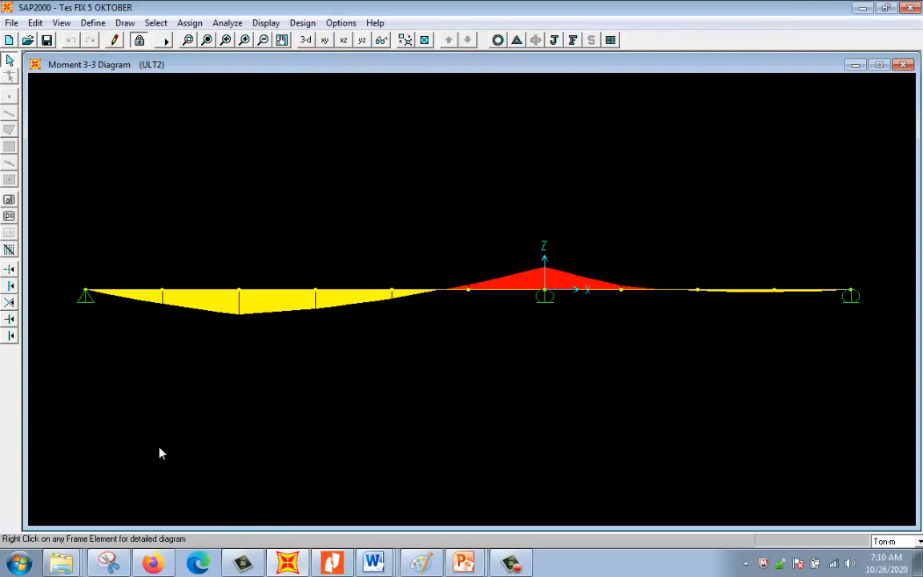
pyautogui.click(354, 26)
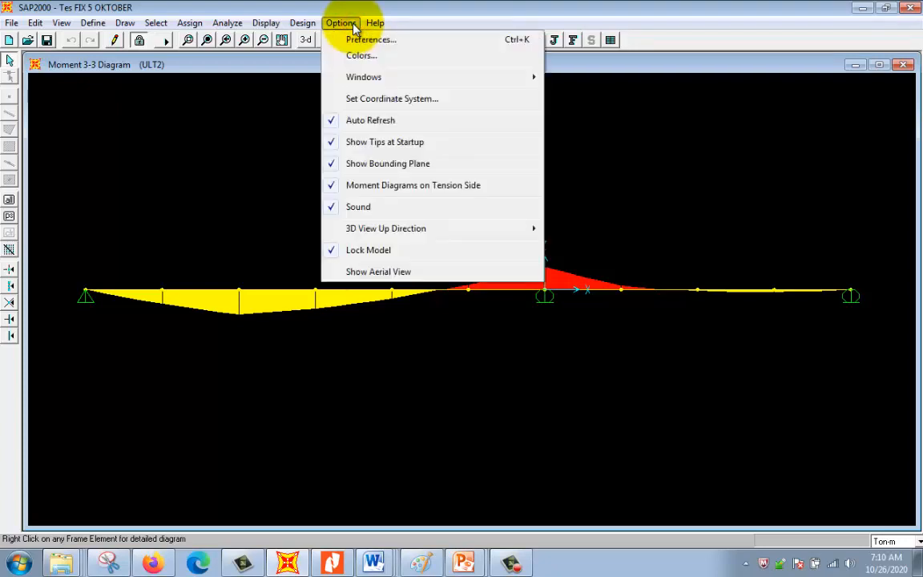
pyautogui.moveTo(375, 79)
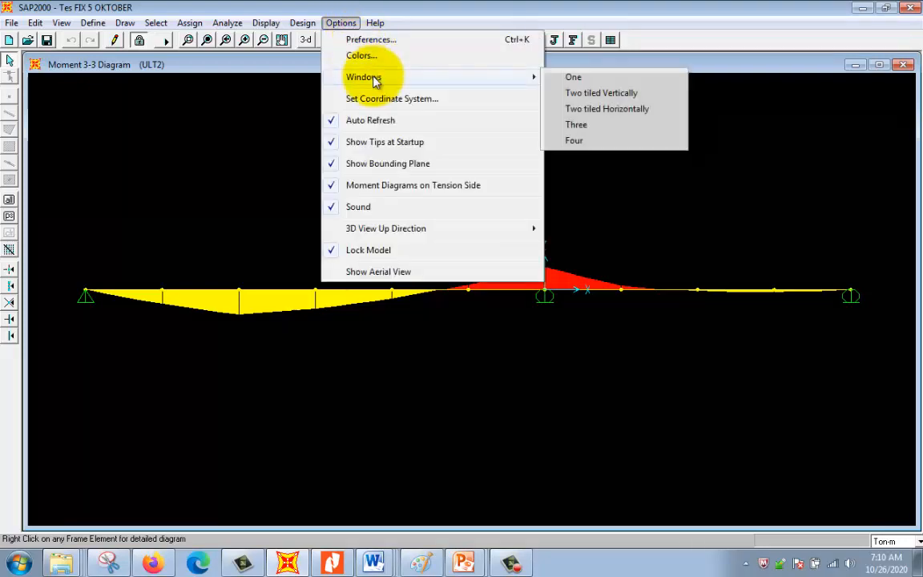
pyautogui.click(589, 94)
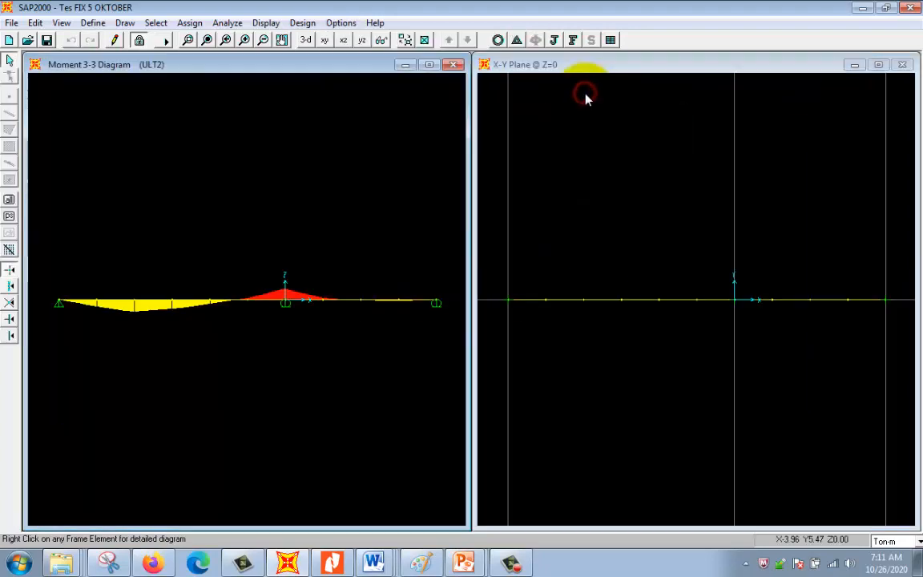
# Step: Change the window arrangement to two horizontally tiled windows
pyautogui.click(332, 23)
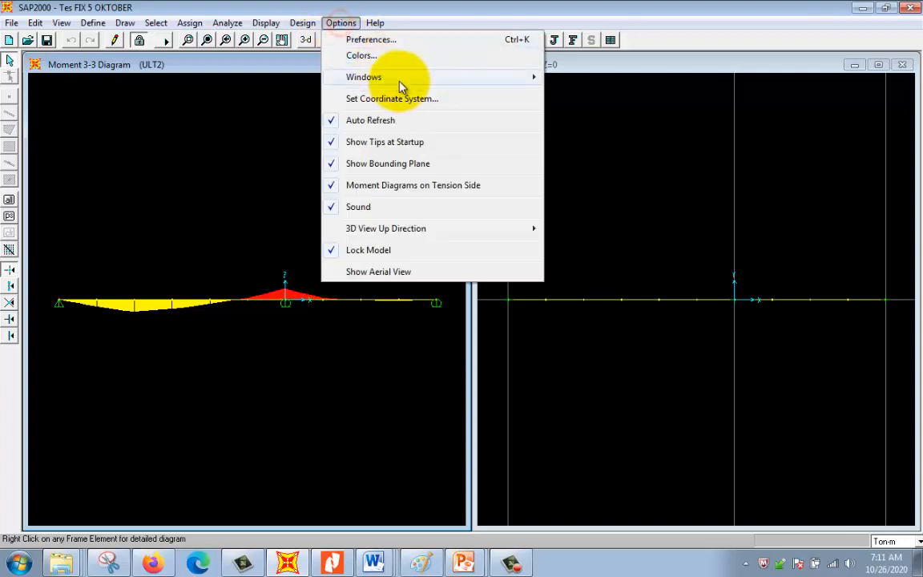
pyautogui.moveTo(443, 81)
pyautogui.click(570, 108)
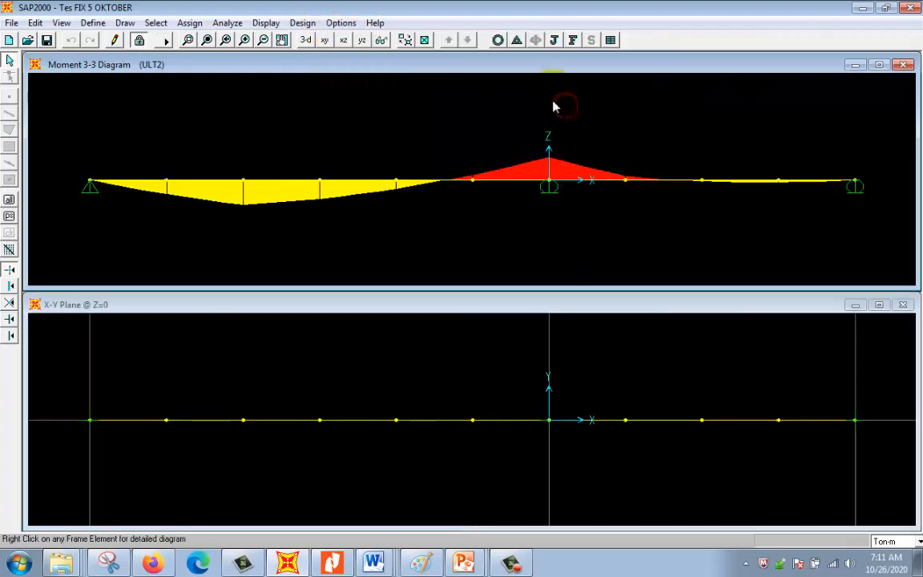
# Step: Change the display to the three-window arrangement, followed by the four-window arrangement
pyautogui.click(339, 23)
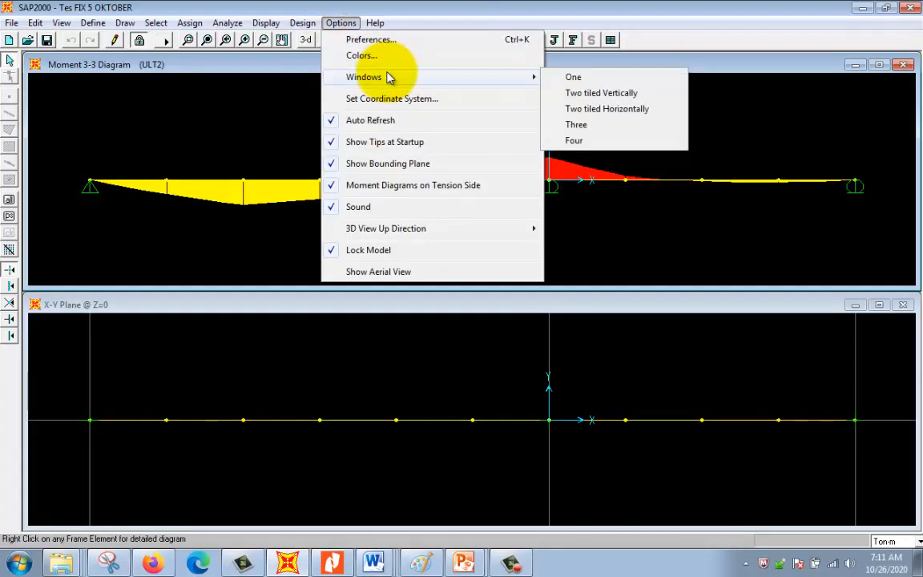
pyautogui.click(574, 125)
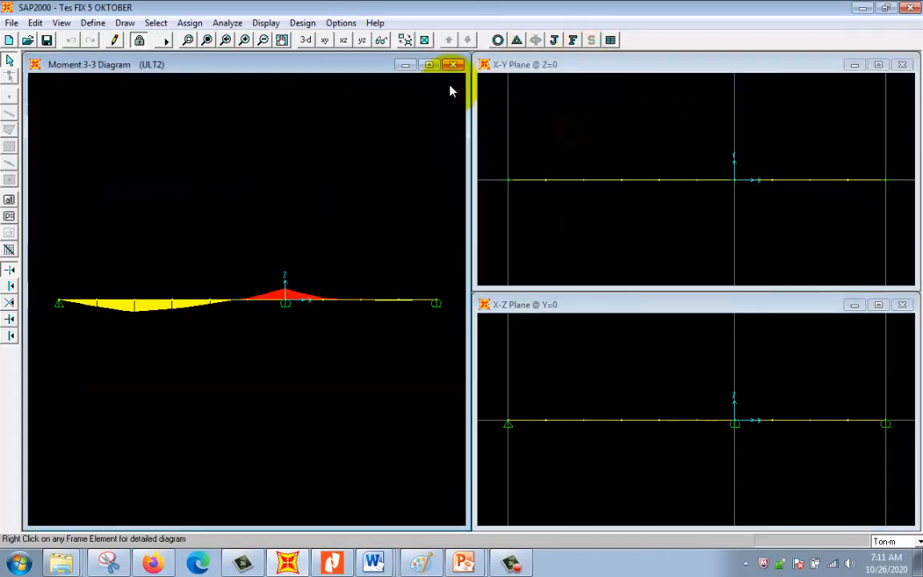
pyautogui.click(338, 24)
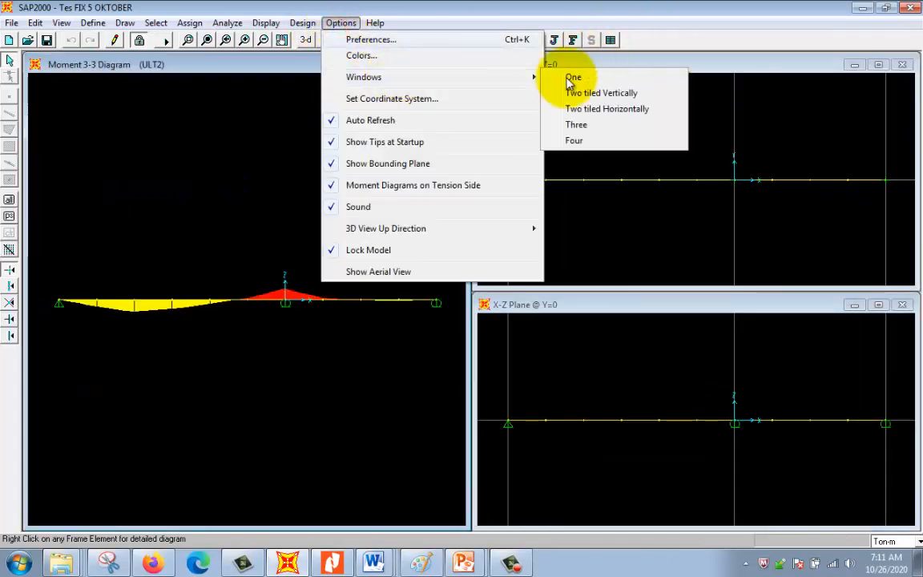
pyautogui.moveTo(529, 78)
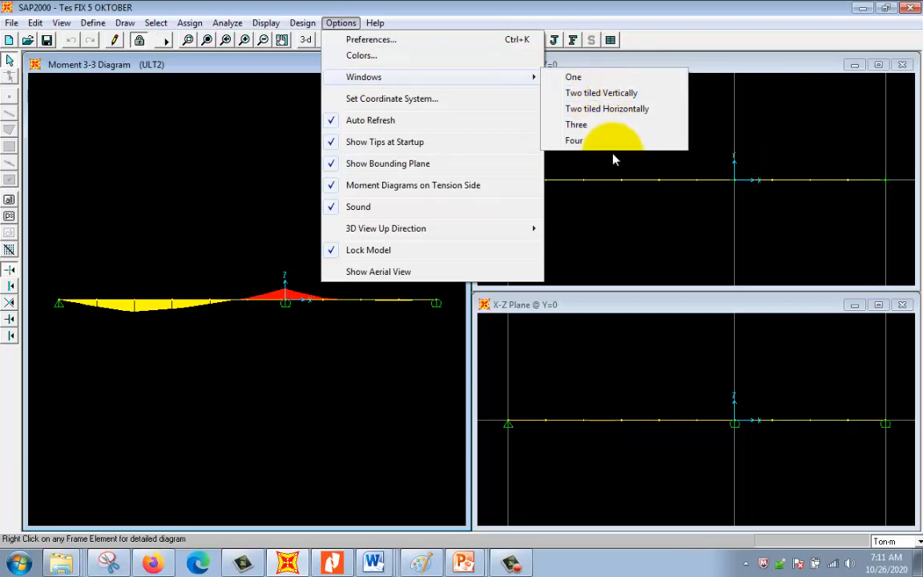
pyautogui.click(581, 141)
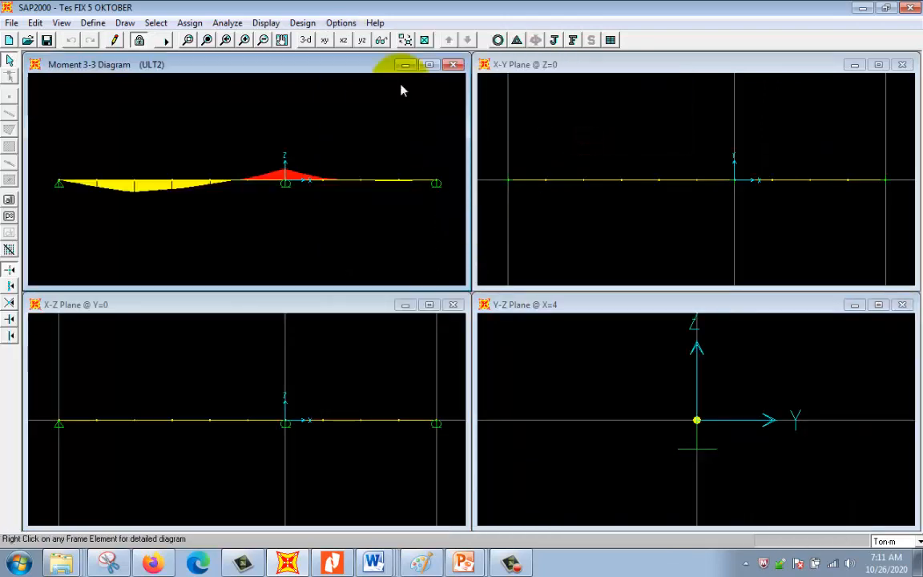
# Step: Return the display to two vertically tiled windows
pyautogui.click(337, 23)
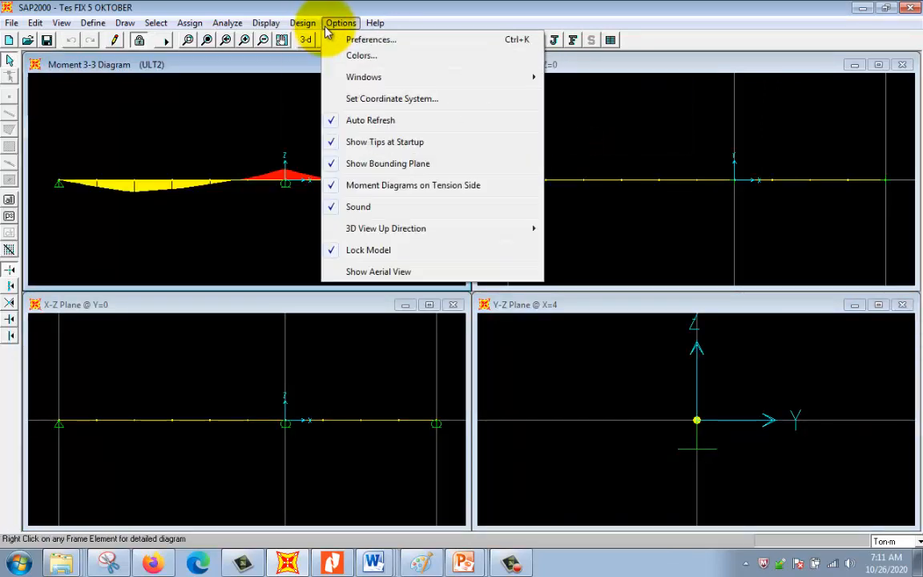
pyautogui.moveTo(369, 83)
pyautogui.click(597, 93)
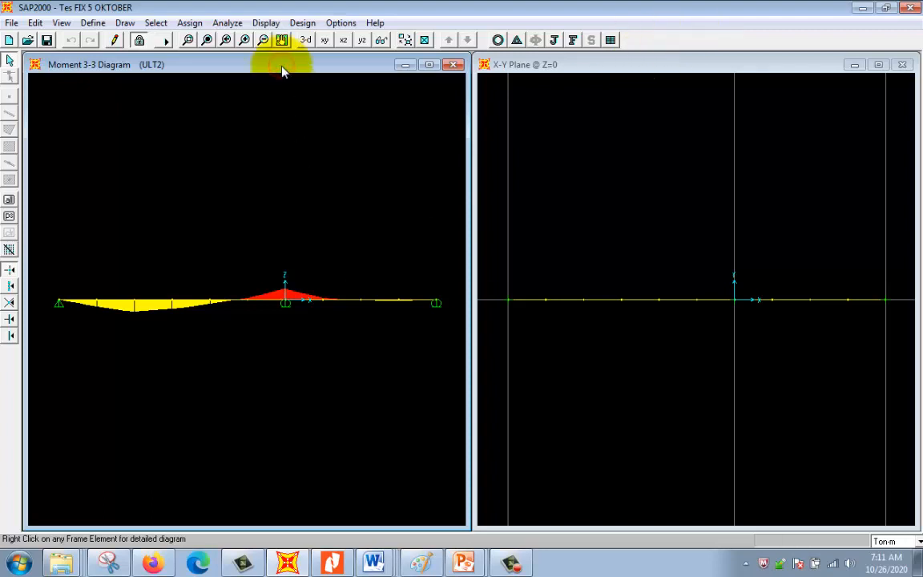
# Step: Show the ULT2 moment diagram in 3-D and switch the other window to the X-Z plane view
pyautogui.click(305, 40)
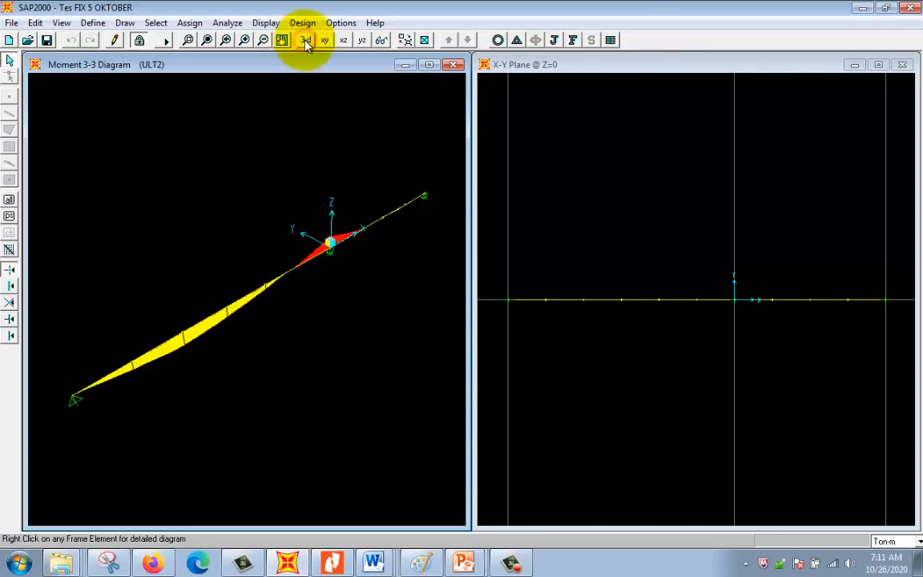
pyautogui.click(521, 64)
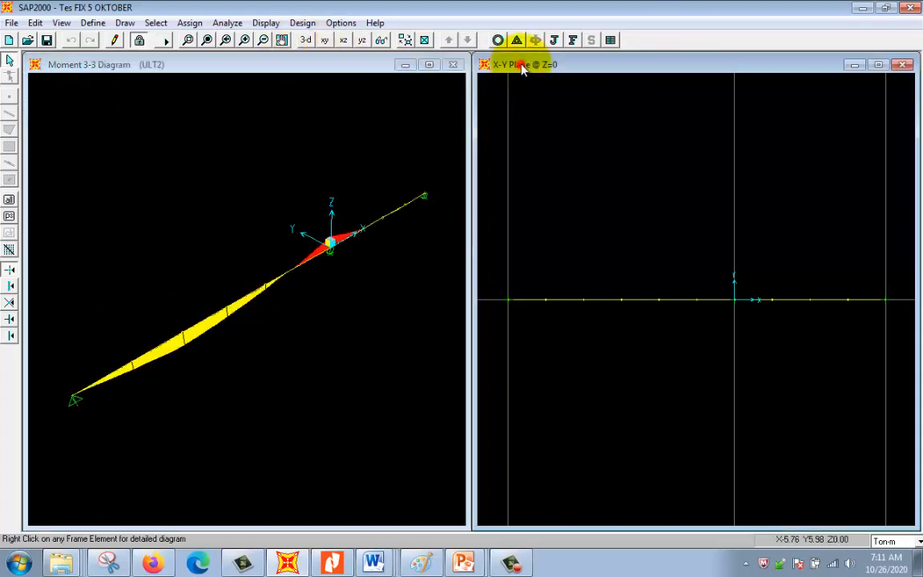
pyautogui.click(344, 40)
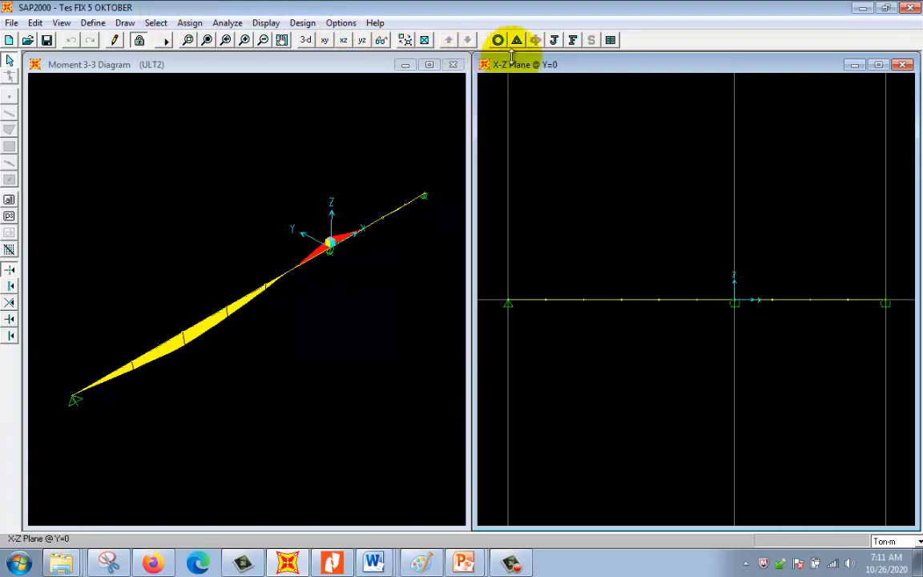
# Step: Display the frames' Moment 3-3 diagram for the DL load case in the X-Z window, with auto scaling and filled diagram
pyautogui.click(265, 22)
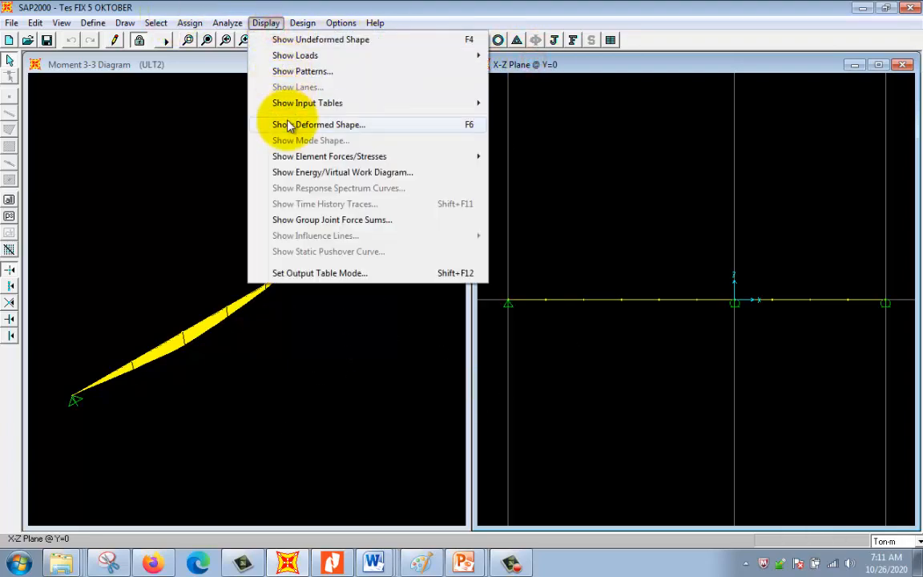
pyautogui.moveTo(295, 158)
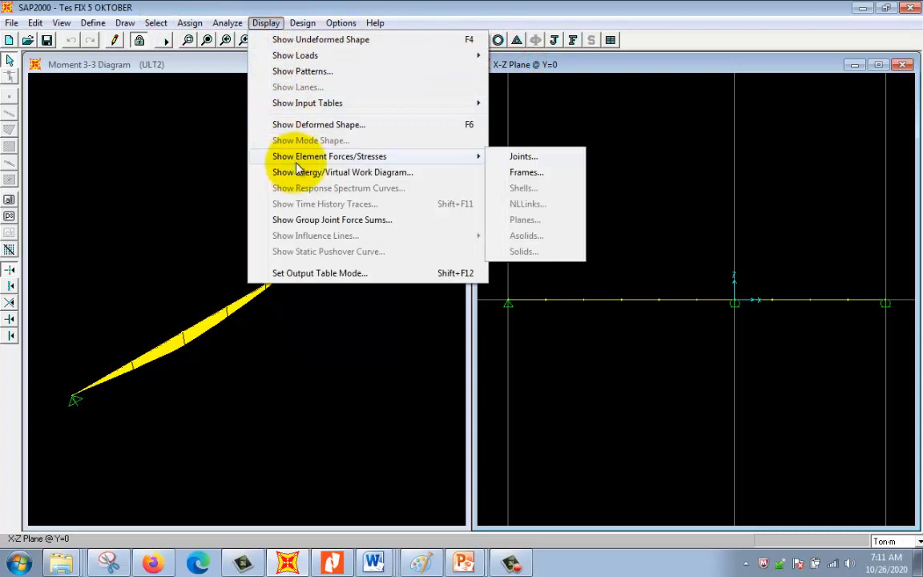
pyautogui.click(517, 174)
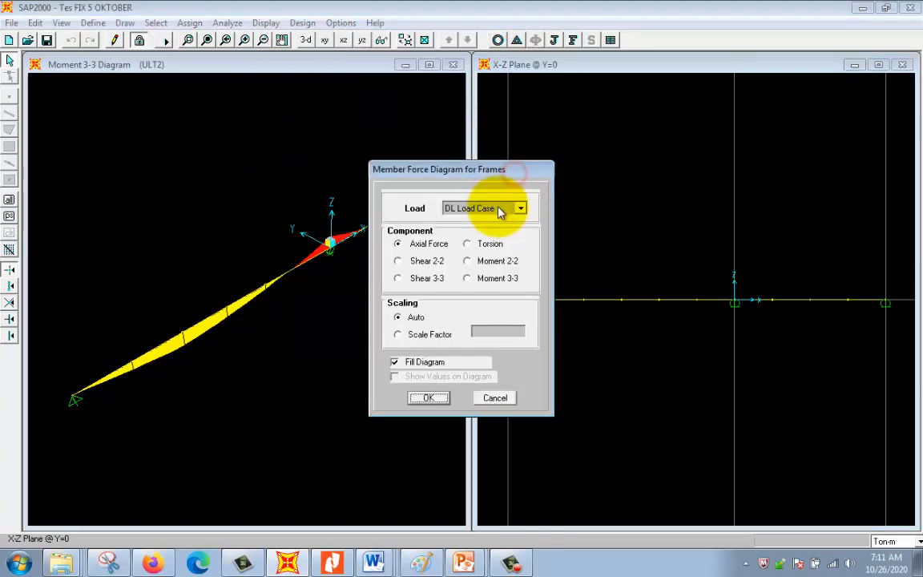
pyautogui.click(483, 280)
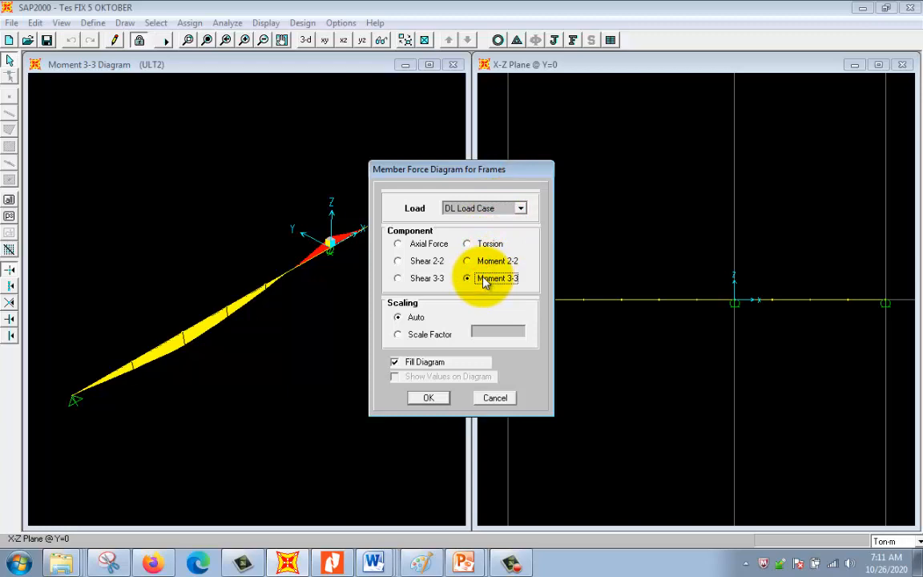
pyautogui.click(437, 403)
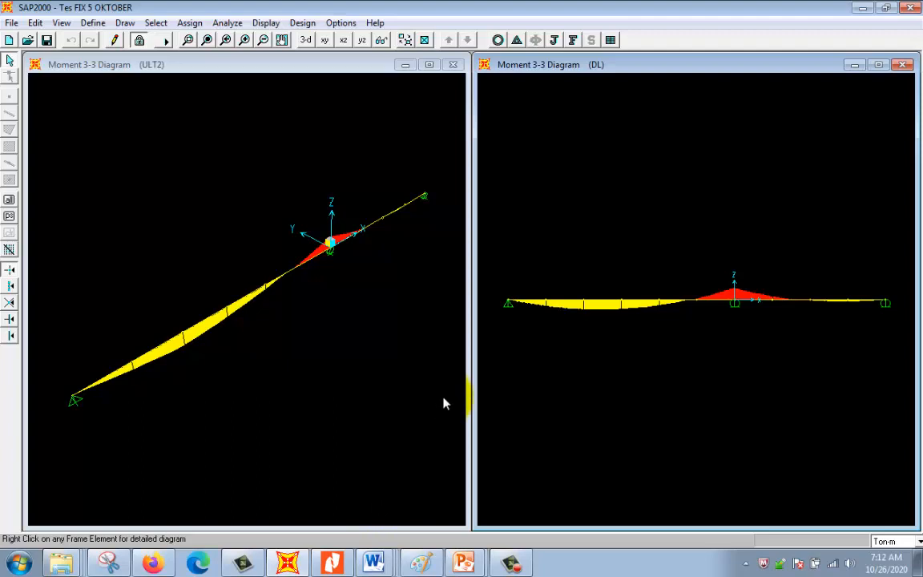
# Step: Switch to the PowerPoint slide show and go past the frame element slide to the numbered SAP2000 interface figure
pyautogui.moveTo(465, 564)
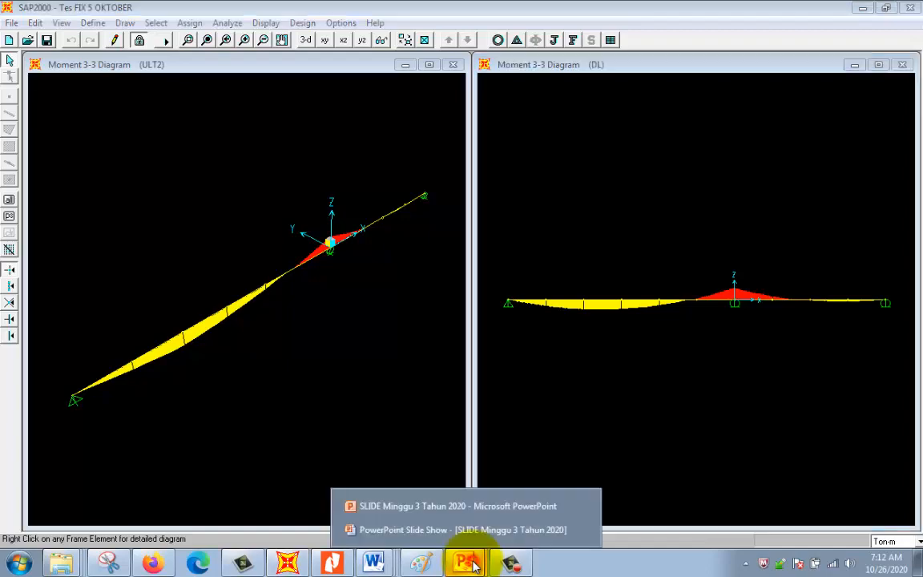
pyautogui.click(443, 535)
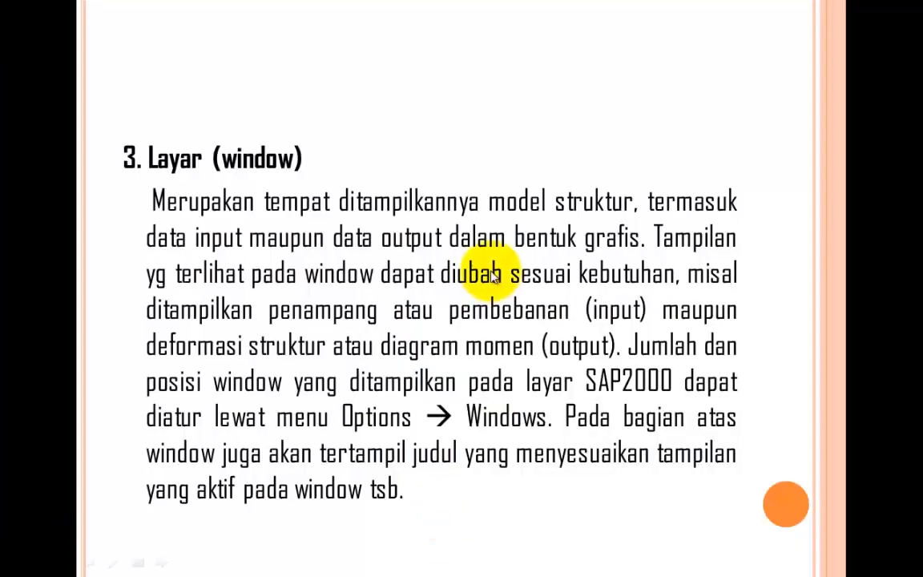
pyautogui.click(494, 275)
pyautogui.press('Left')
pyautogui.press('Right')
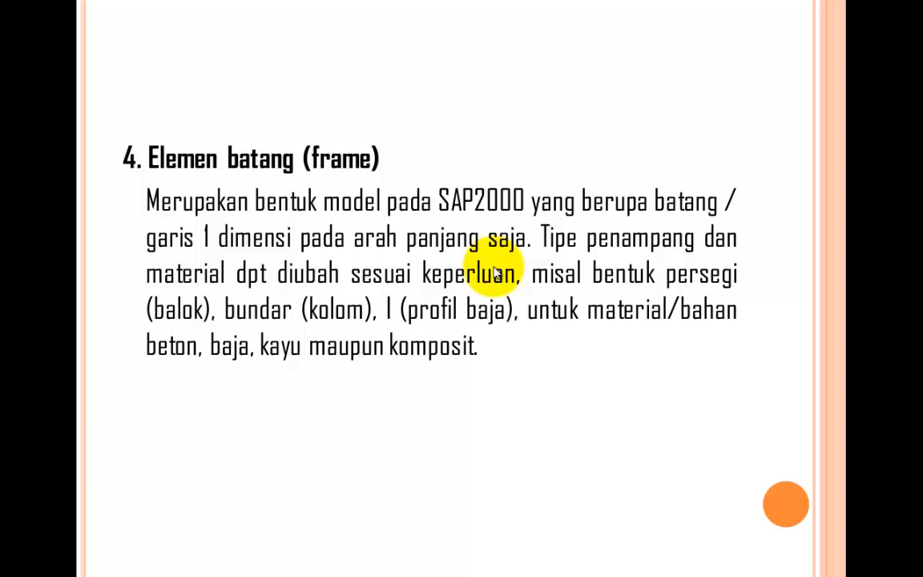
pyautogui.press('Right')
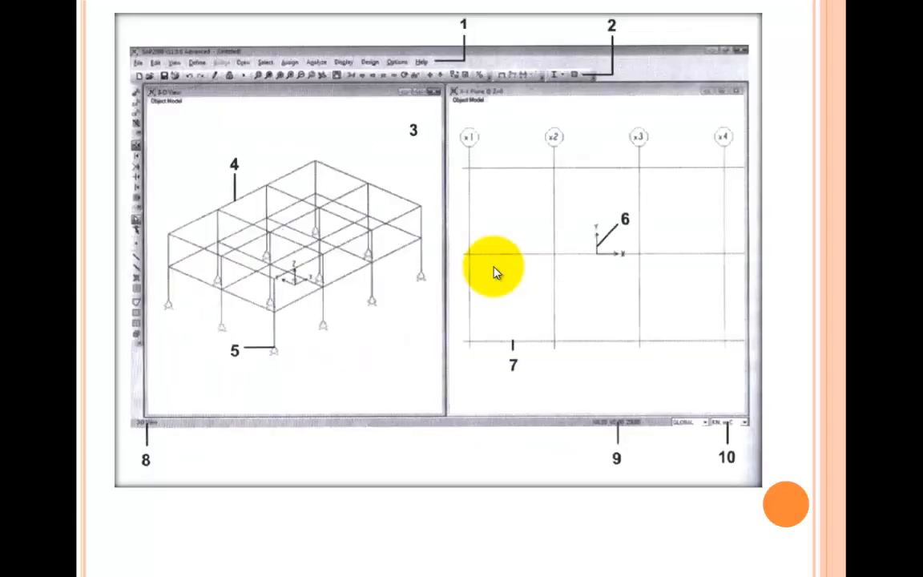
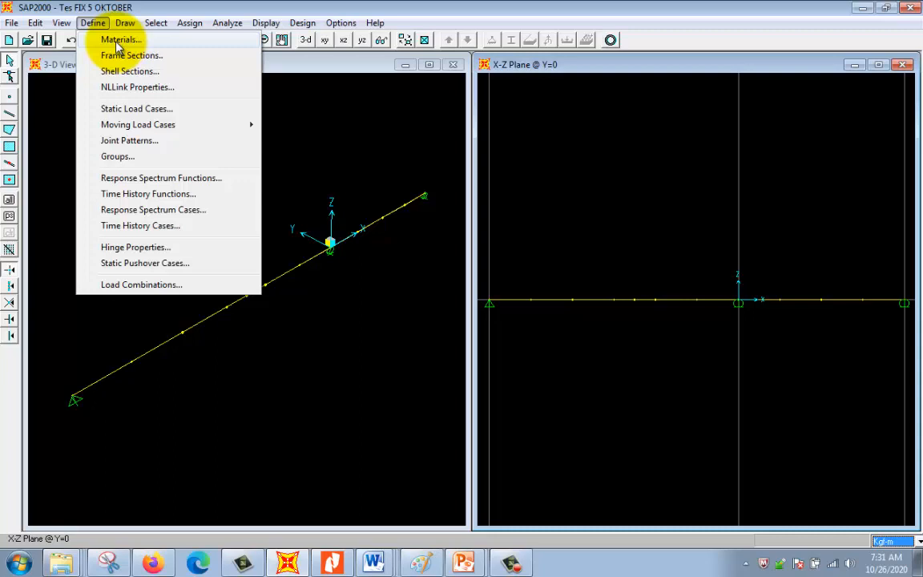
# Step: Examine the section shapes that can be added in the frame section definitions, and close them without changes
pyautogui.click(130, 56)
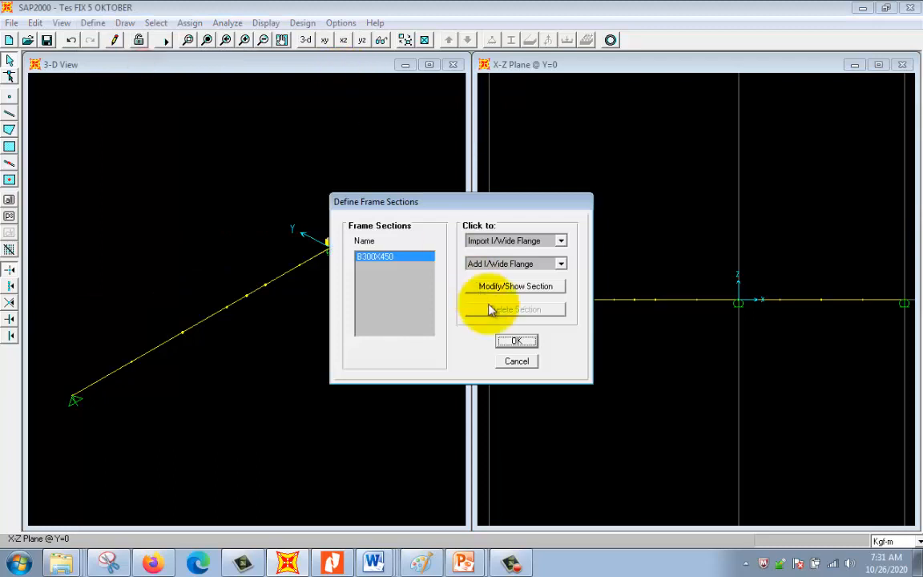
pyautogui.click(525, 264)
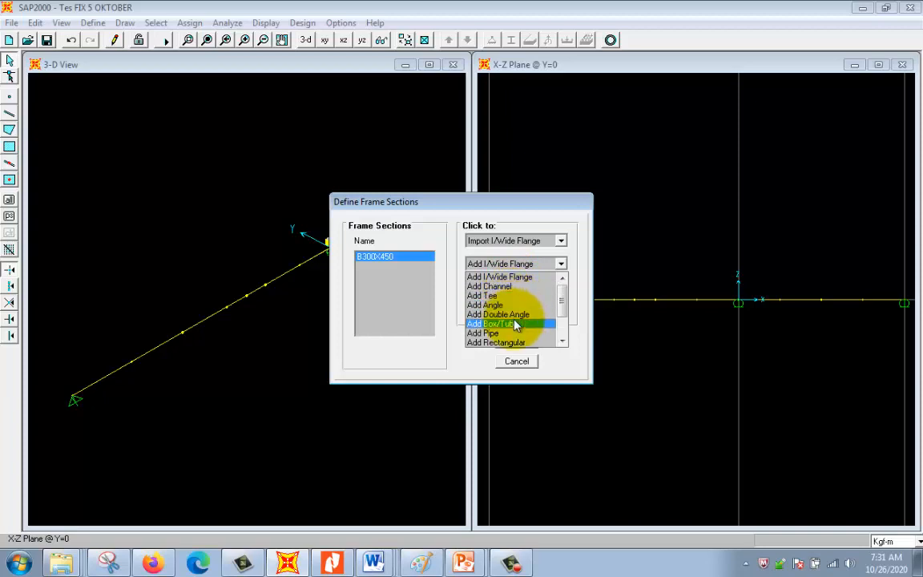
pyautogui.scroll(-1, 515, 322)
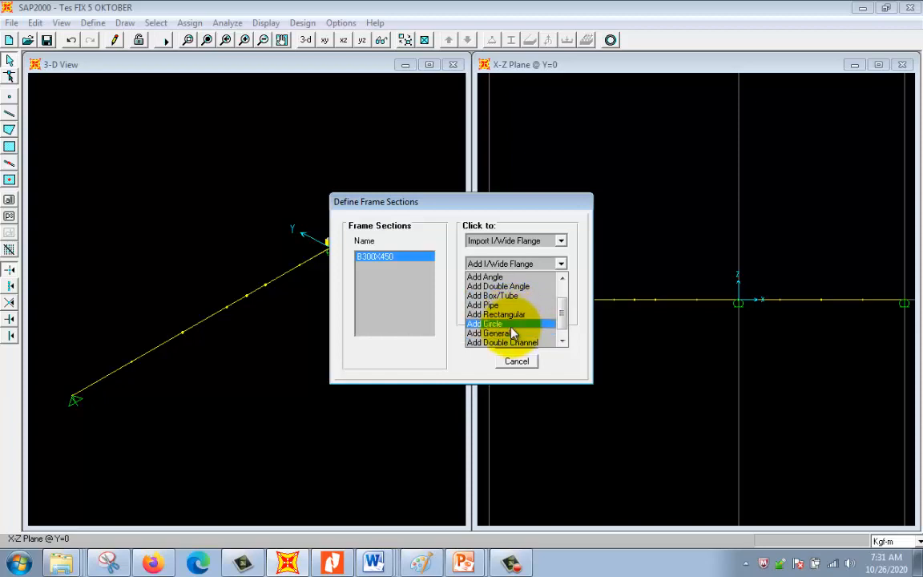
pyautogui.click(517, 360)
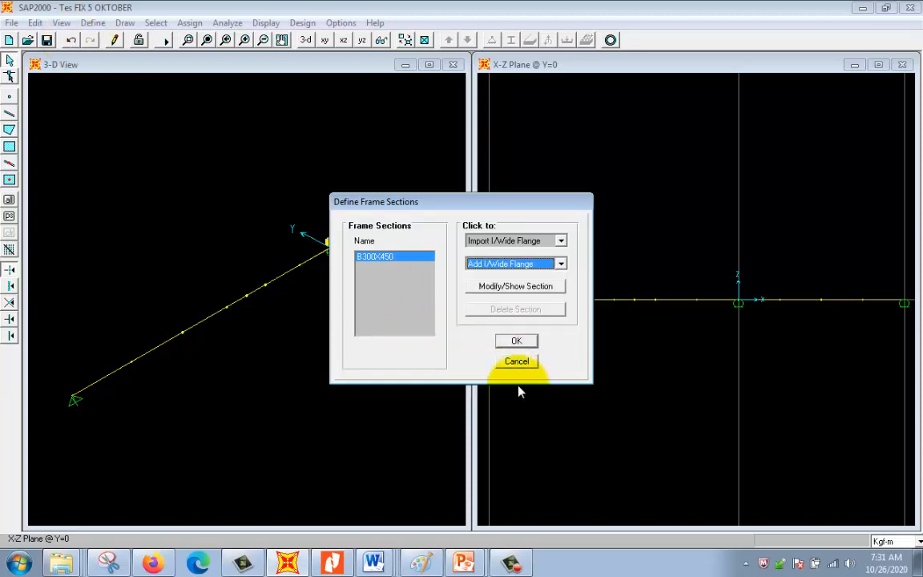
pyautogui.click(517, 361)
# Step: Review the load-related definition commands and the defined load combinations, and close the combinations without changes
pyautogui.click(149, 24)
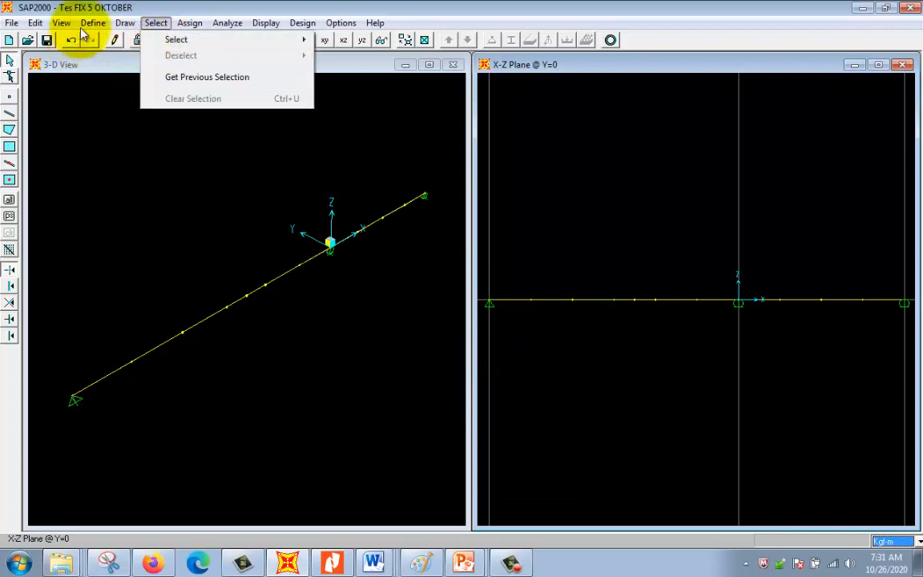
pyautogui.moveTo(92, 22)
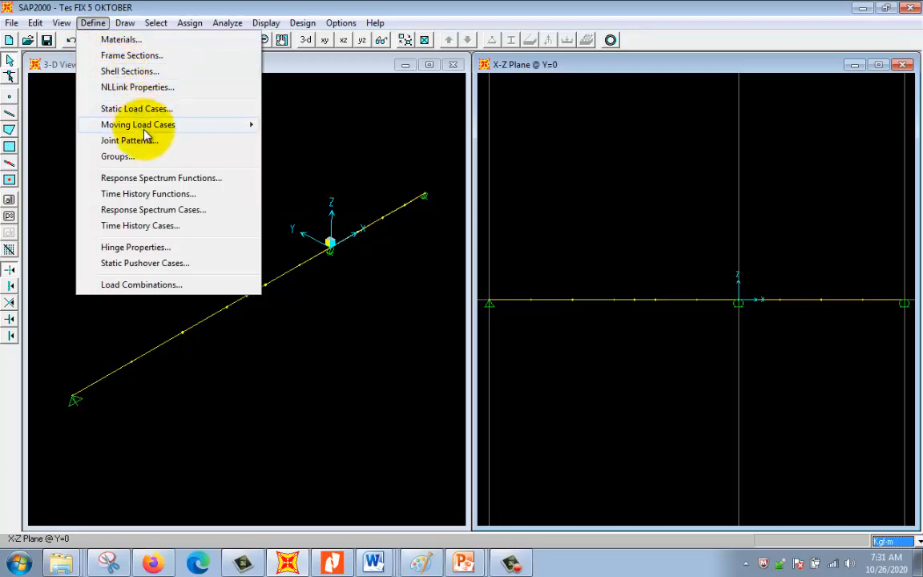
pyautogui.moveTo(143, 127)
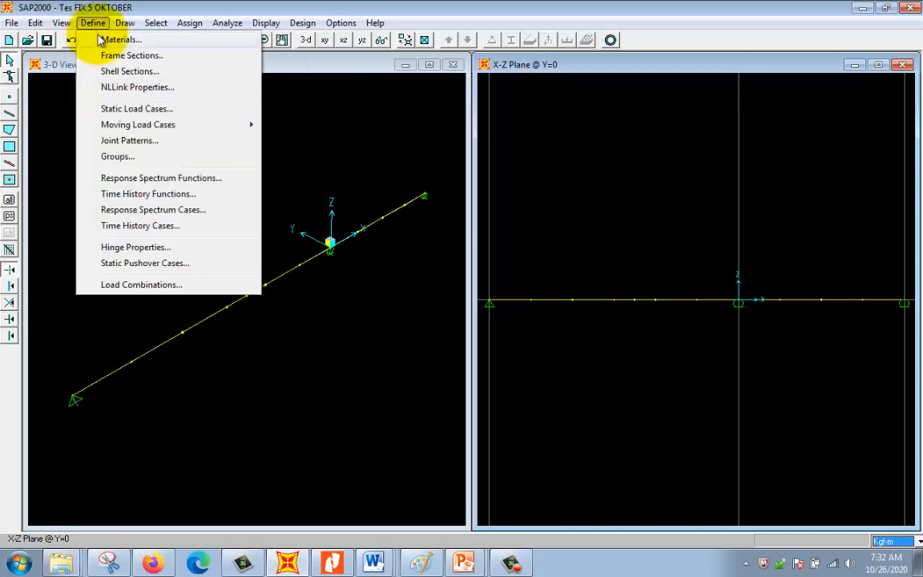
pyautogui.click(136, 285)
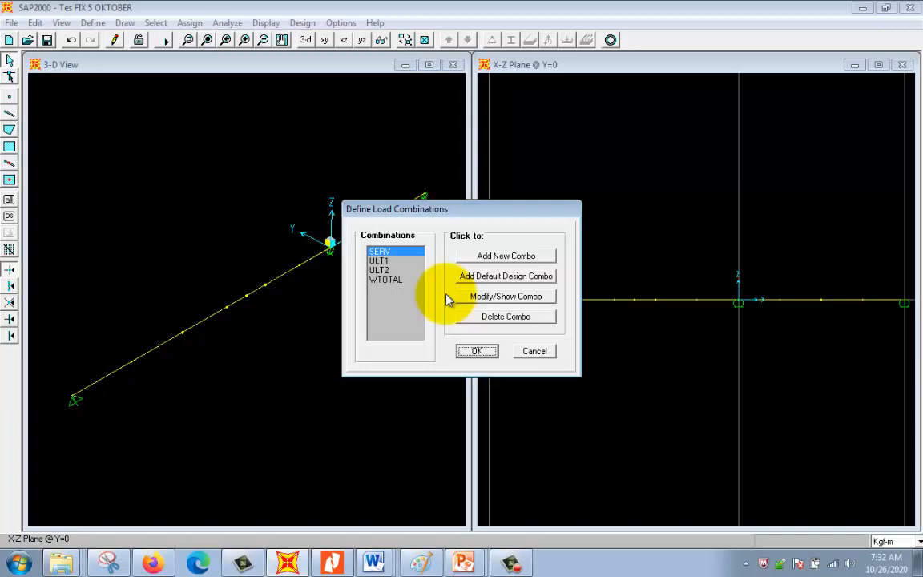
pyautogui.click(534, 351)
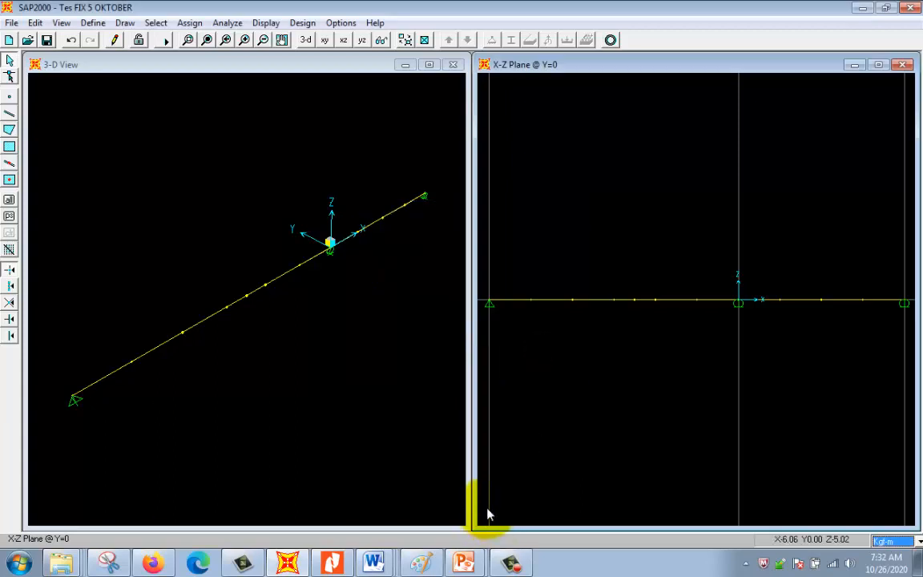
# Step: Check the slide on SAP2000 structure-solving steps in the PowerPoint slide show and return to SAP2000
pyautogui.moveTo(465, 561)
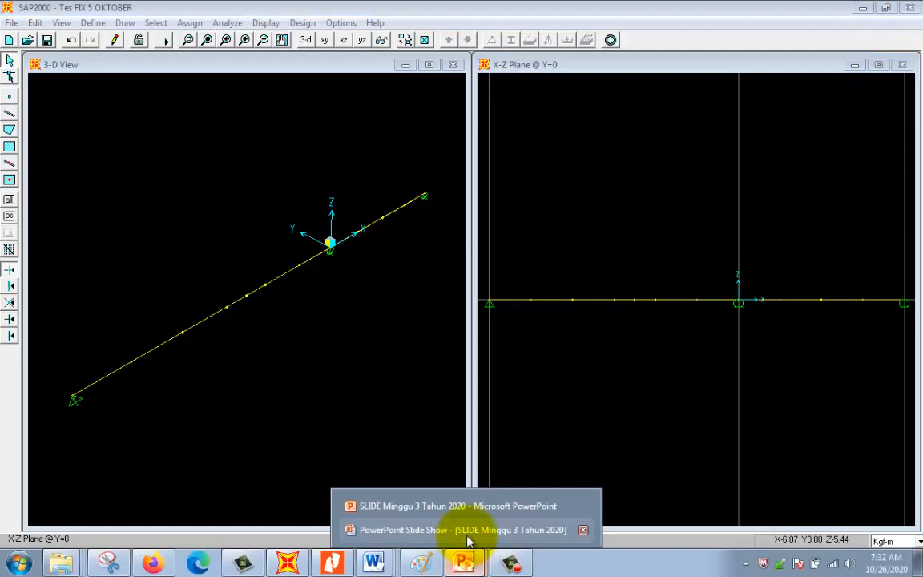
pyautogui.click(469, 533)
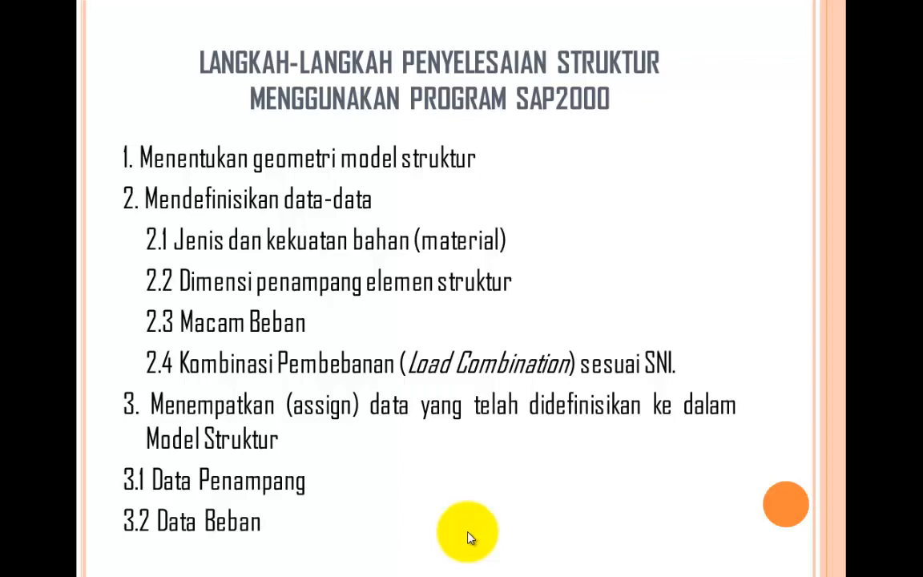
pyautogui.press('super')
pyautogui.click(290, 561)
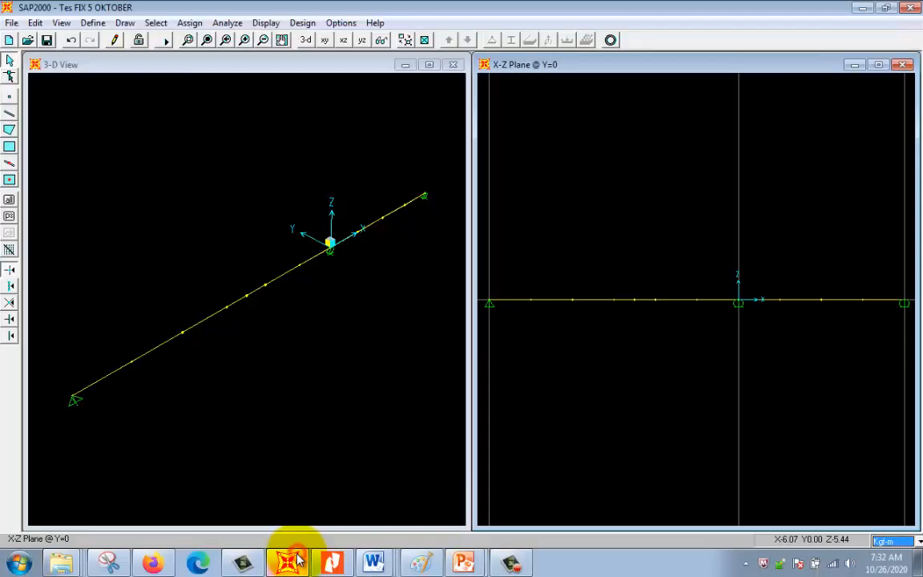
# Step: Open the material definitions, close them without changes, and look over the drawing commands
pyautogui.click(190, 23)
pyautogui.moveTo(94, 24)
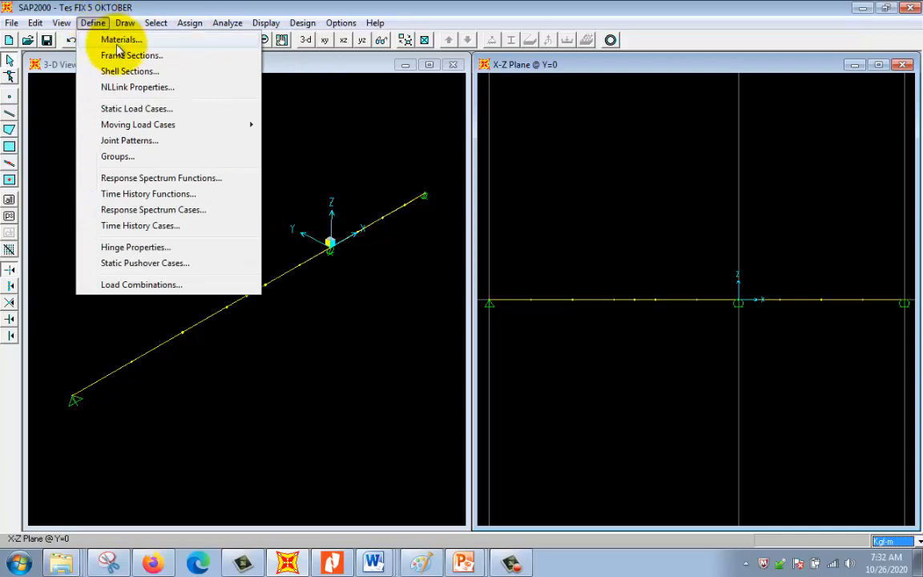
pyautogui.click(118, 42)
pyautogui.click(510, 348)
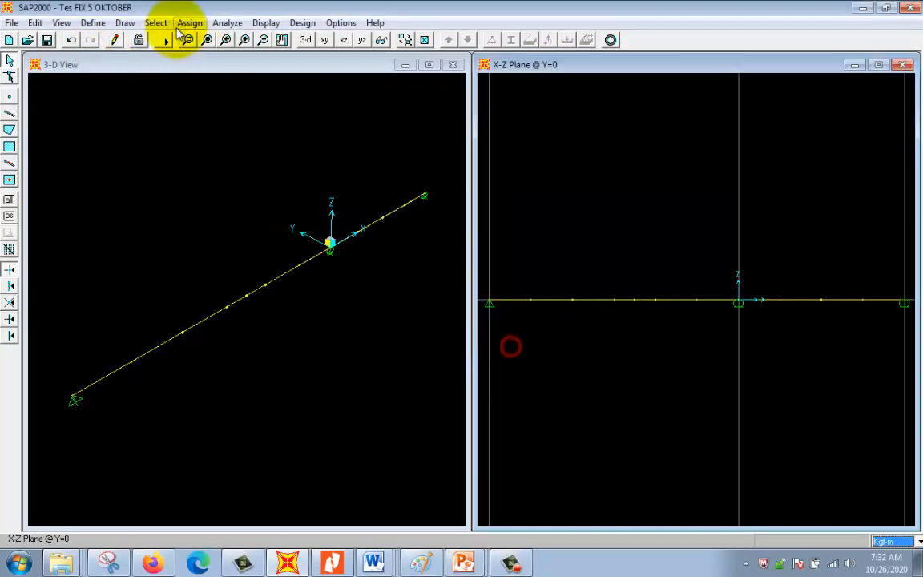
pyautogui.click(124, 24)
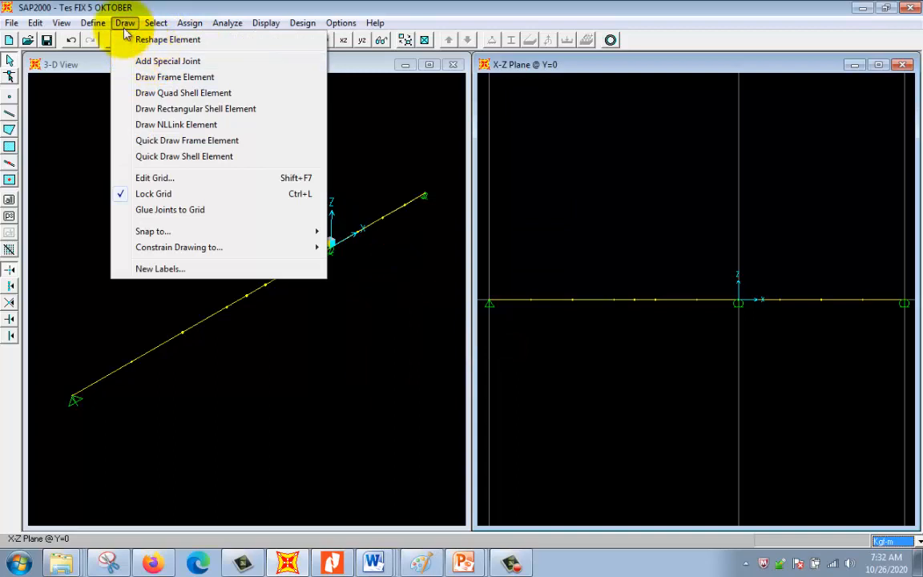
pyautogui.moveTo(178, 25)
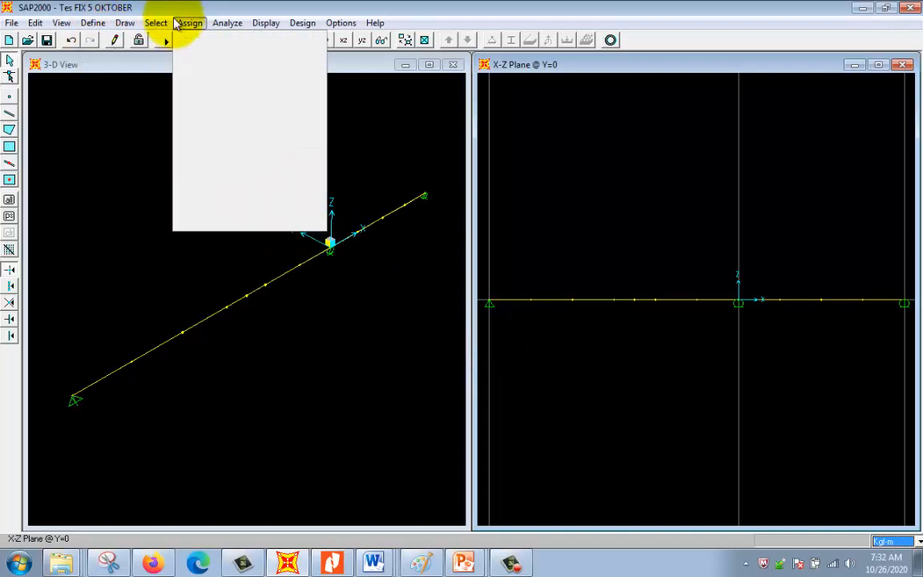
# Step: Select the second frame segment from the pinned support in the X-Z view and inspect its frame information
pyautogui.click(549, 304)
pyautogui.rightClick(548, 304)
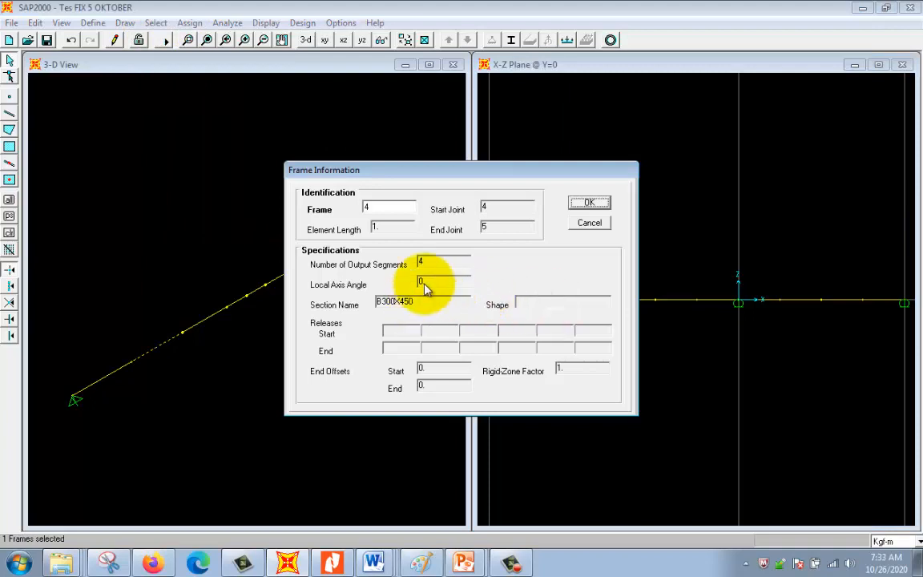
pyautogui.click(591, 222)
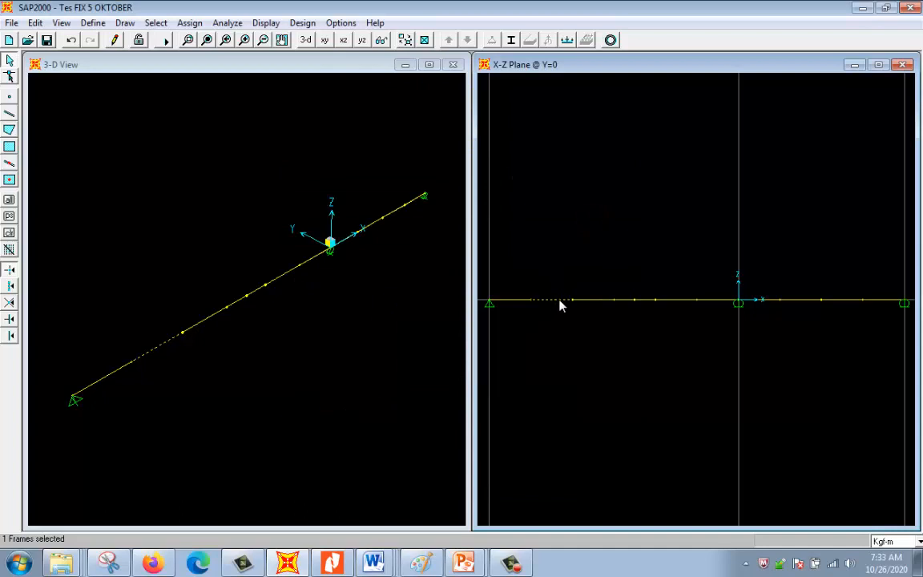
# Step: Open the section assignment for the selected frame, cancel it, and make the 3-D view active
pyautogui.click(190, 23)
pyautogui.moveTo(241, 58)
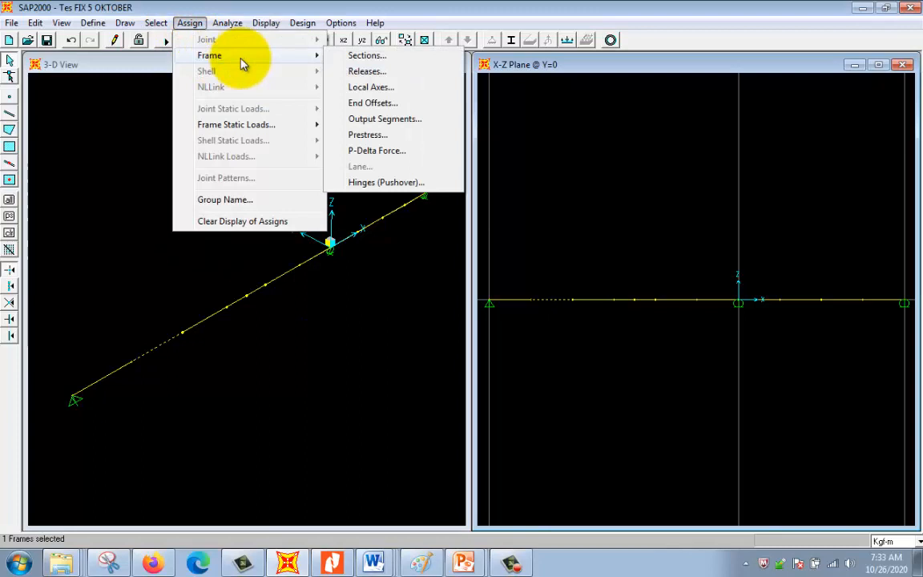
pyautogui.click(366, 55)
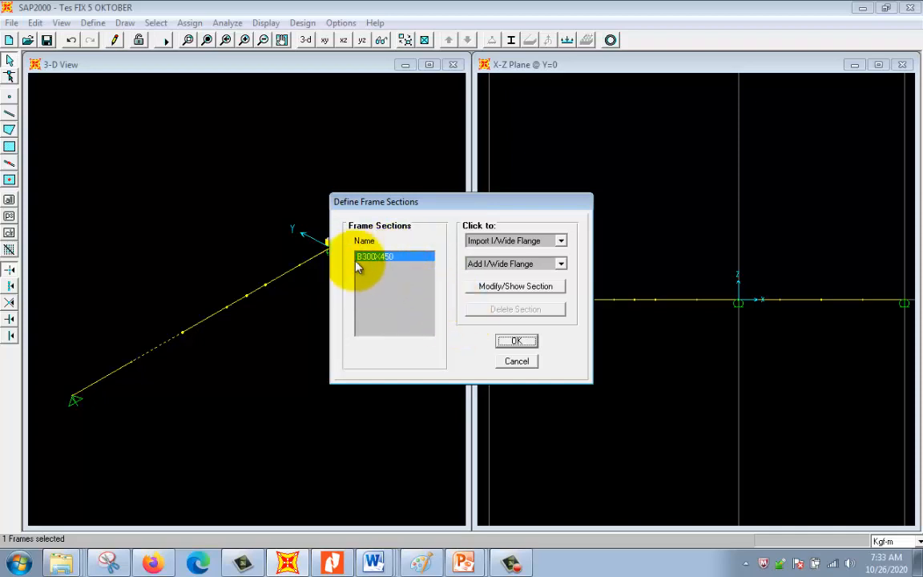
pyautogui.click(518, 361)
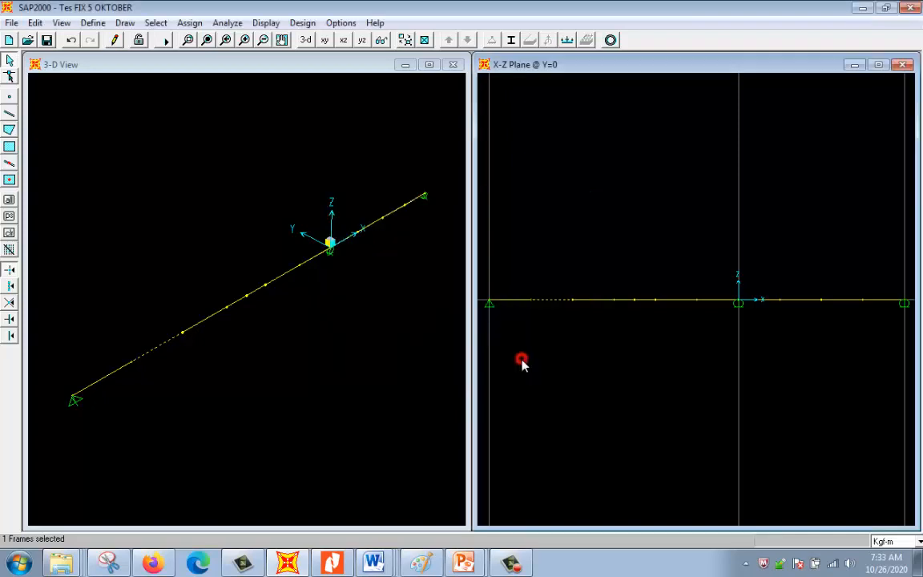
pyautogui.click(170, 337)
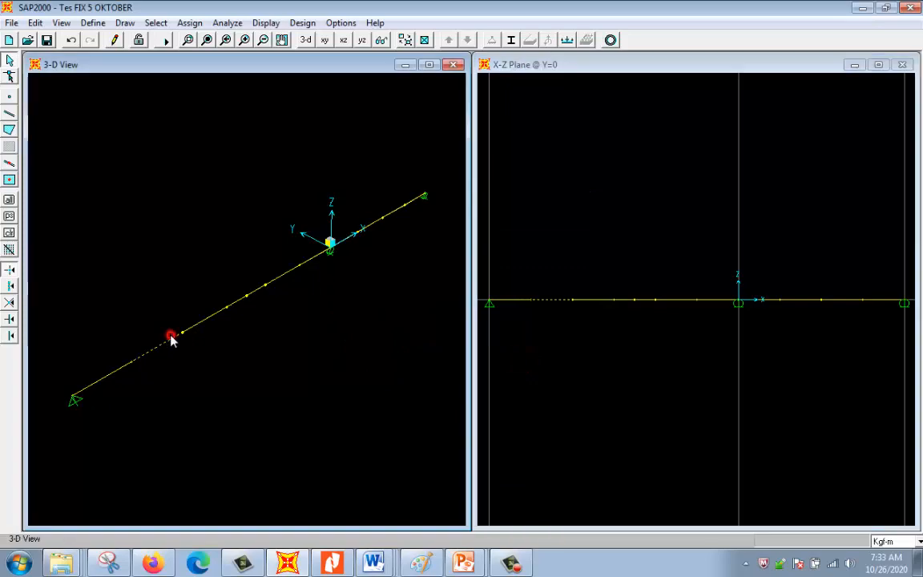
# Step: Review the data-assignment items on the structure-solving slide in the PowerPoint slide show and return to SAP2000
pyautogui.click(331, 564)
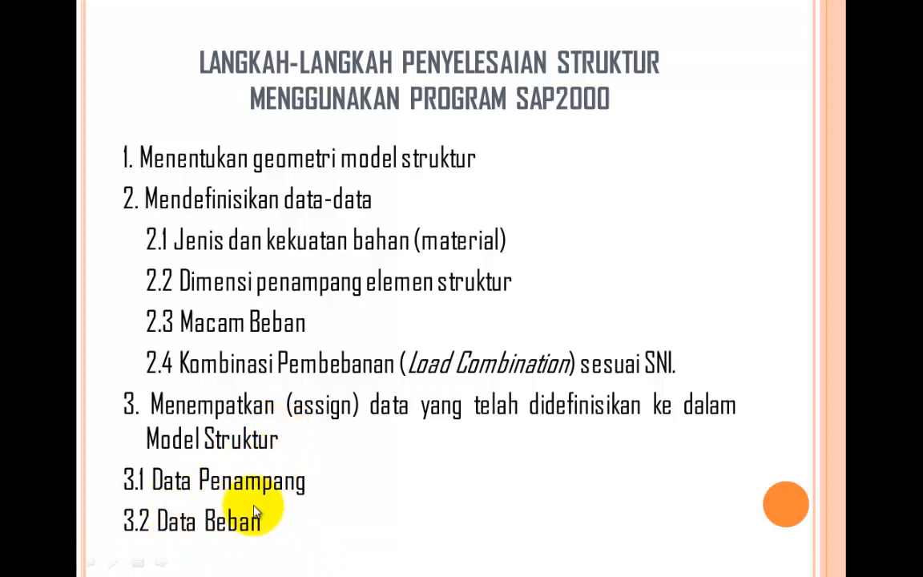
pyautogui.press('super')
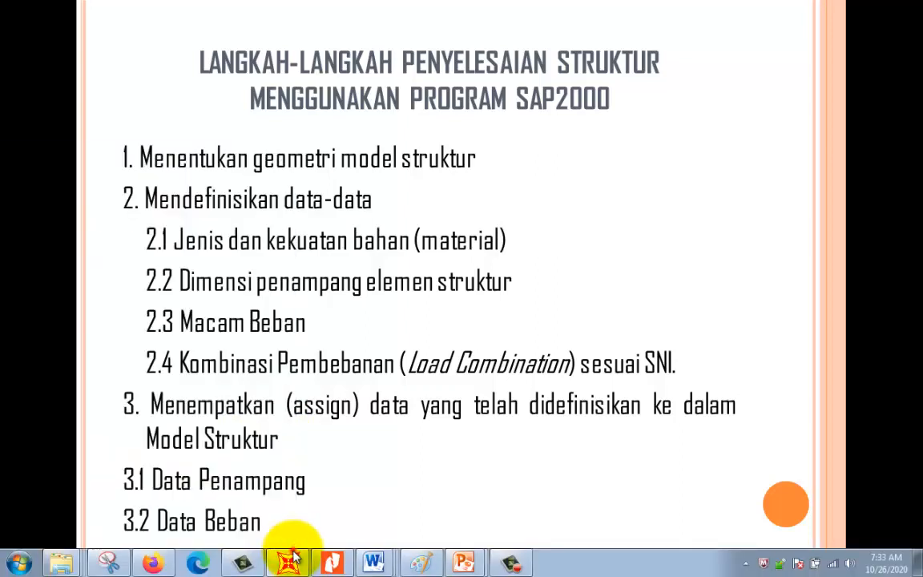
pyautogui.click(289, 560)
# Step: Deselect the frame segment, select the joint at its end away from the pinned support, and set the units to Ton-m
pyautogui.click(566, 301)
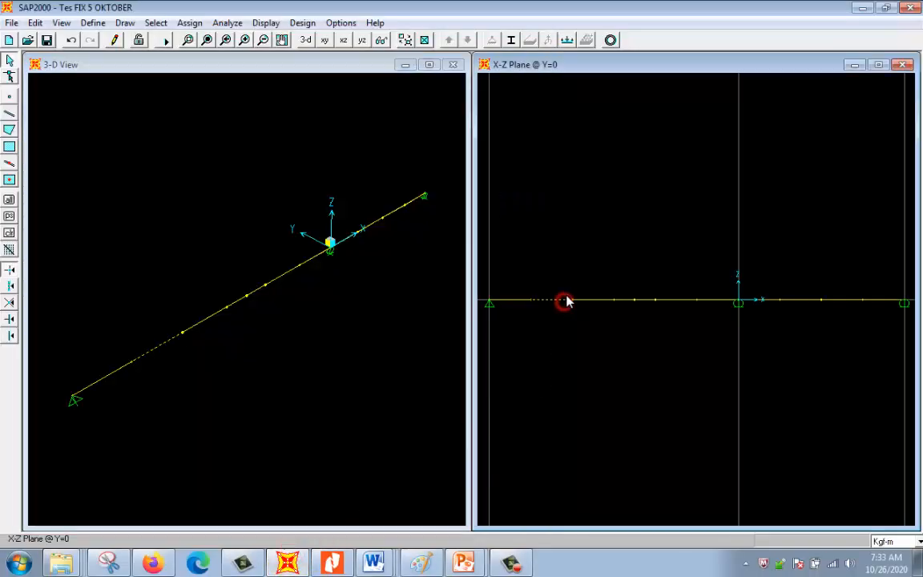
pyautogui.click(572, 302)
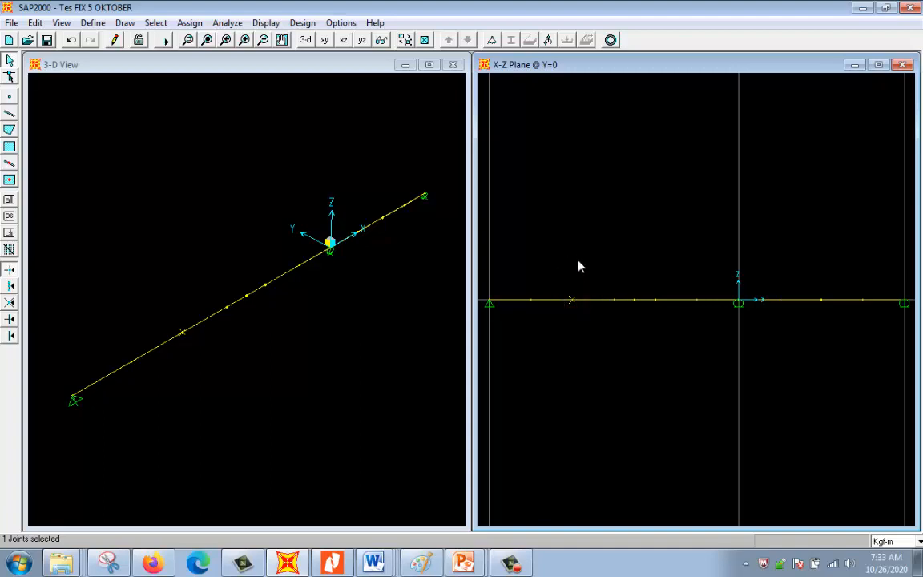
pyautogui.click(904, 542)
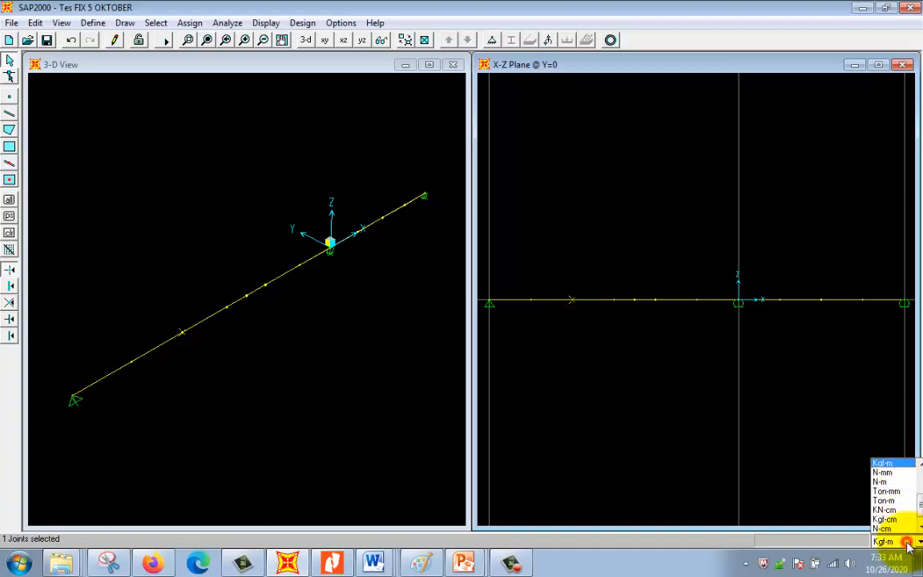
pyautogui.click(892, 500)
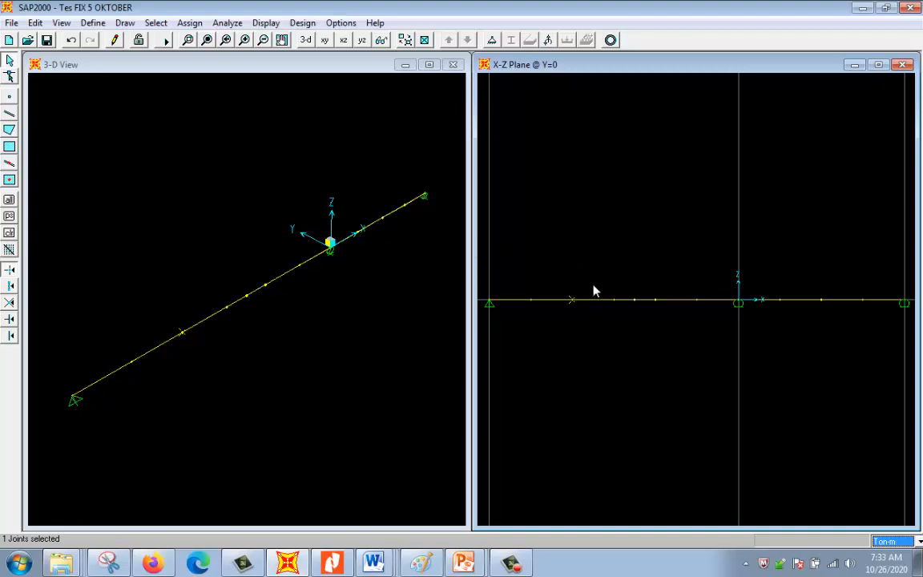
# Step: Change the type of static load case LL to LIVE and accept the load case definitions
pyautogui.click(190, 24)
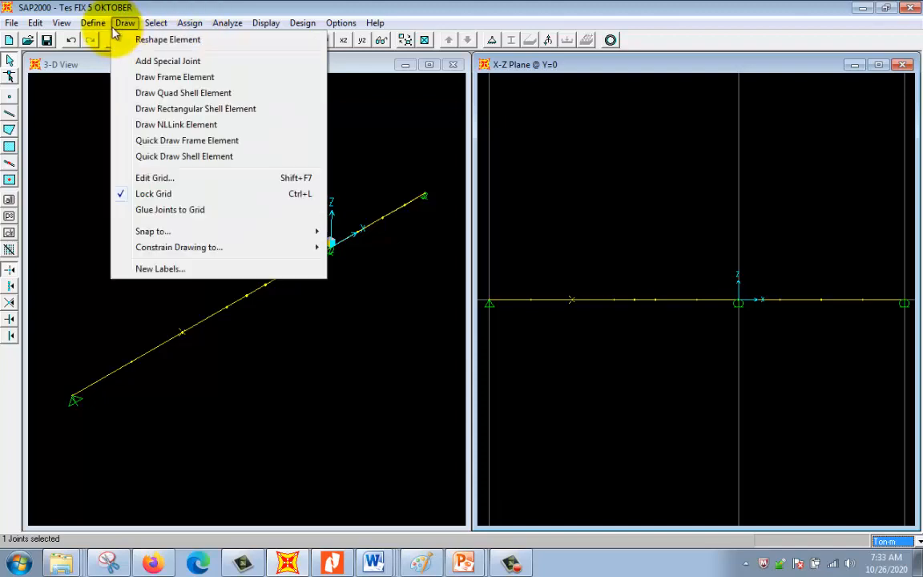
pyautogui.moveTo(93, 22)
pyautogui.click(132, 109)
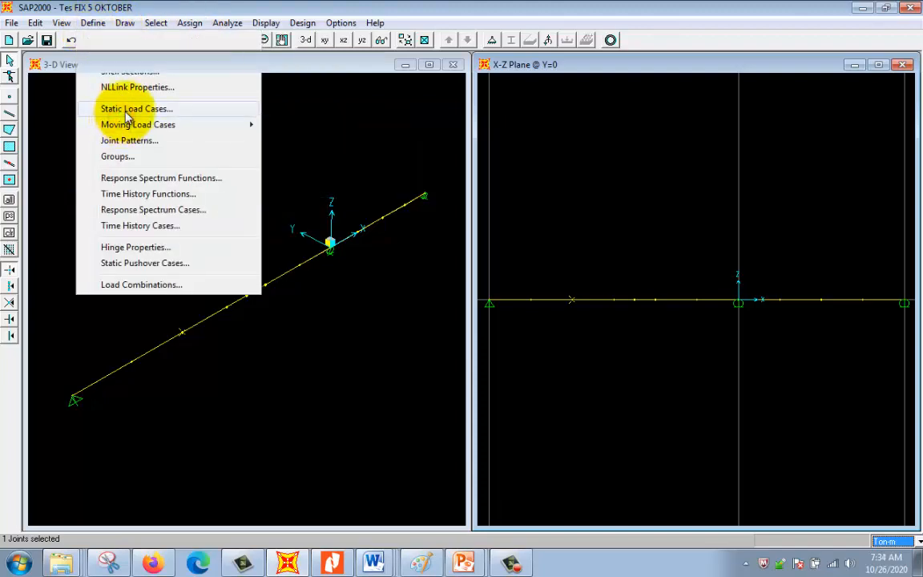
pyautogui.click(345, 287)
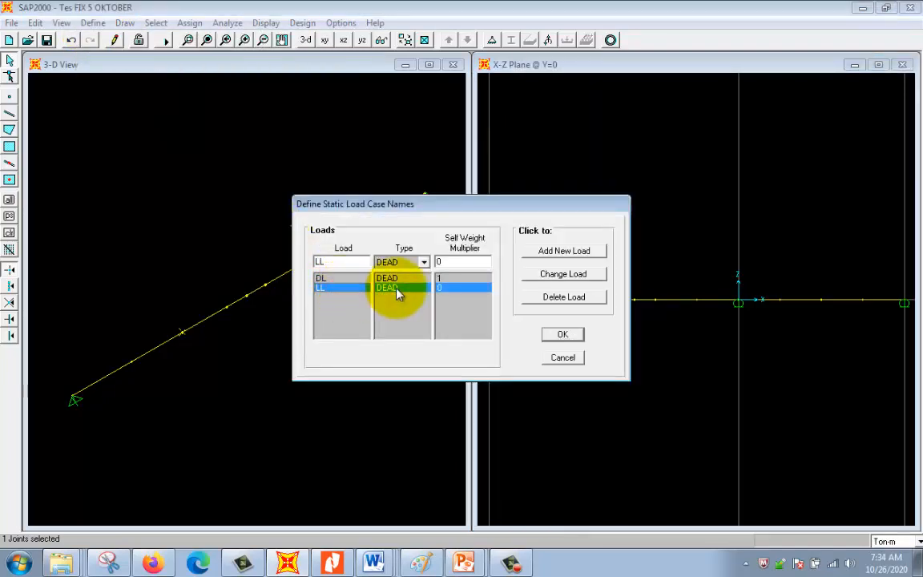
pyautogui.click(422, 262)
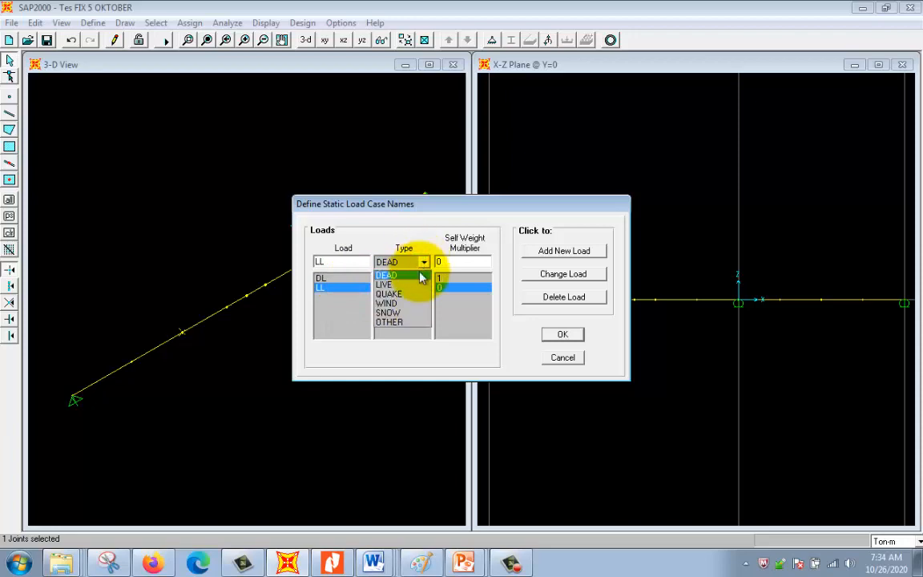
pyautogui.click(404, 286)
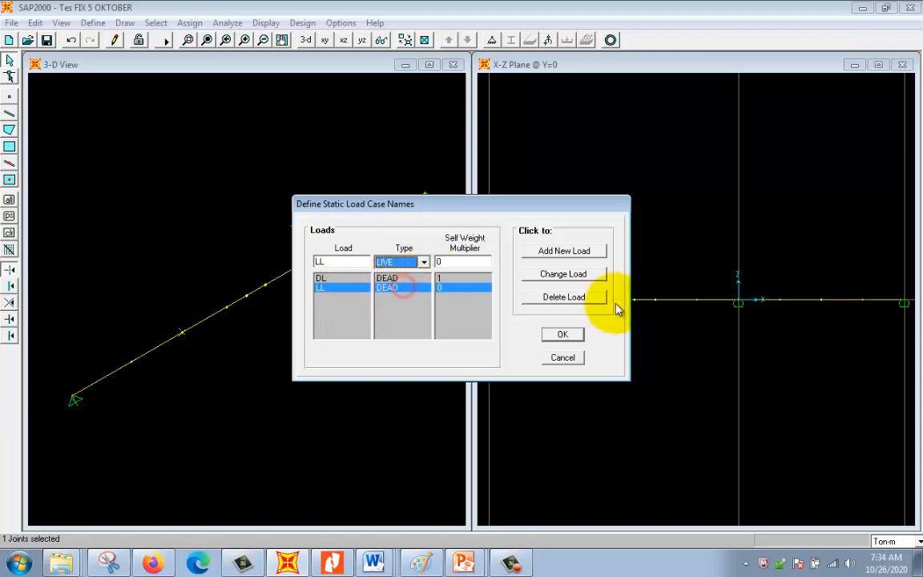
pyautogui.click(577, 273)
pyautogui.click(577, 336)
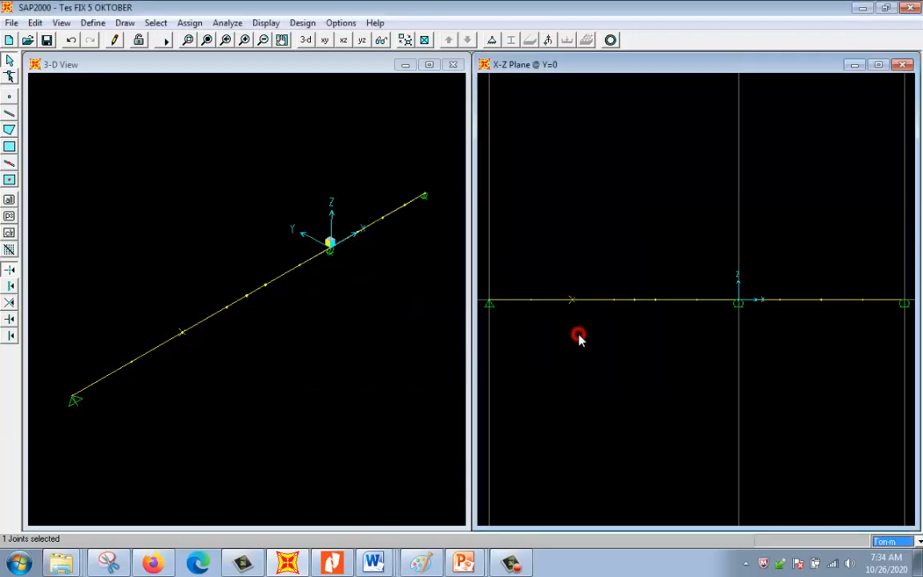
# Step: Open the joint forces assignment for the selected joint and enter a global Z force of 10 in load case LL
pyautogui.click(190, 24)
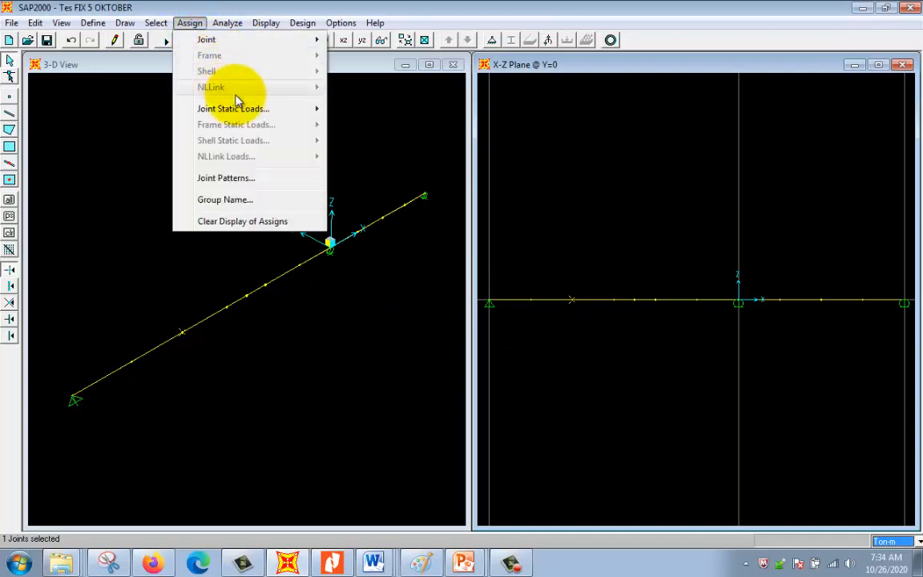
pyautogui.moveTo(238, 107)
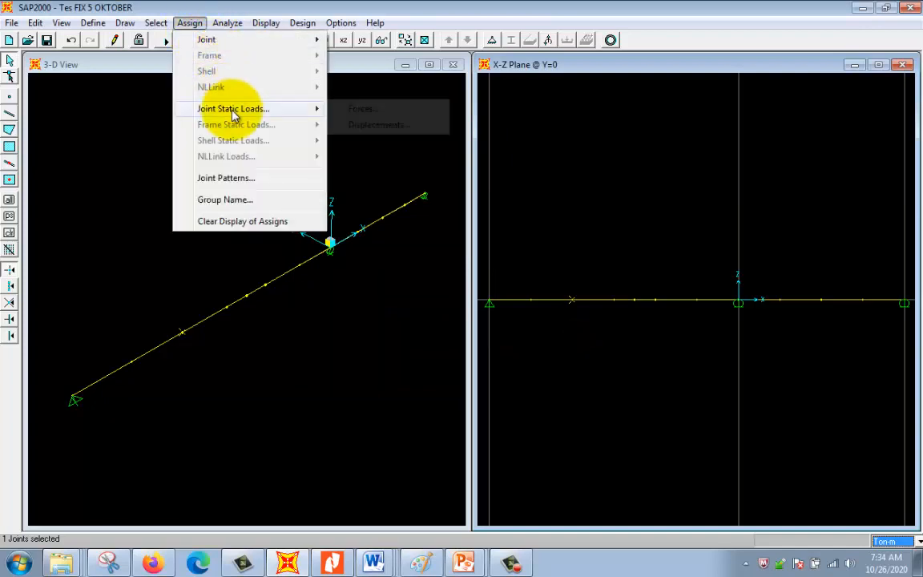
pyautogui.click(359, 114)
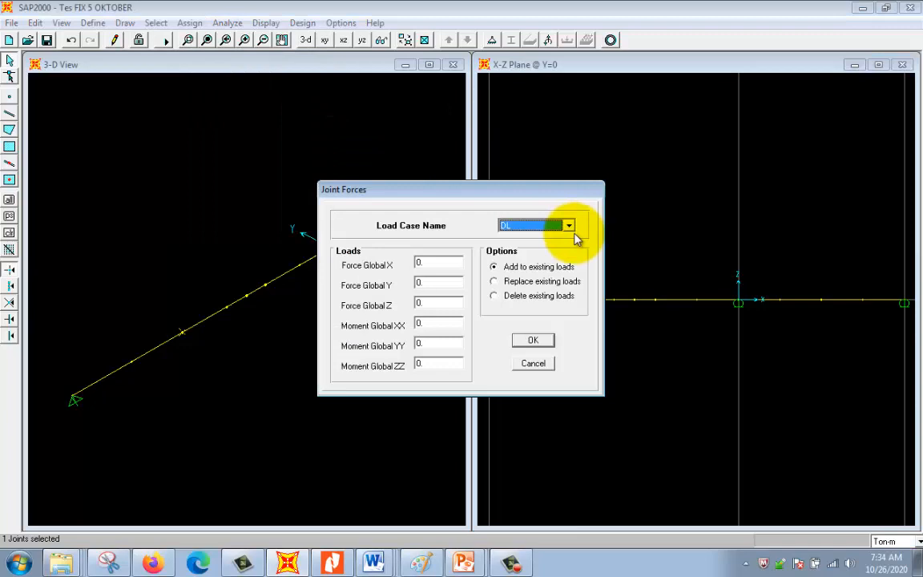
pyautogui.click(568, 226)
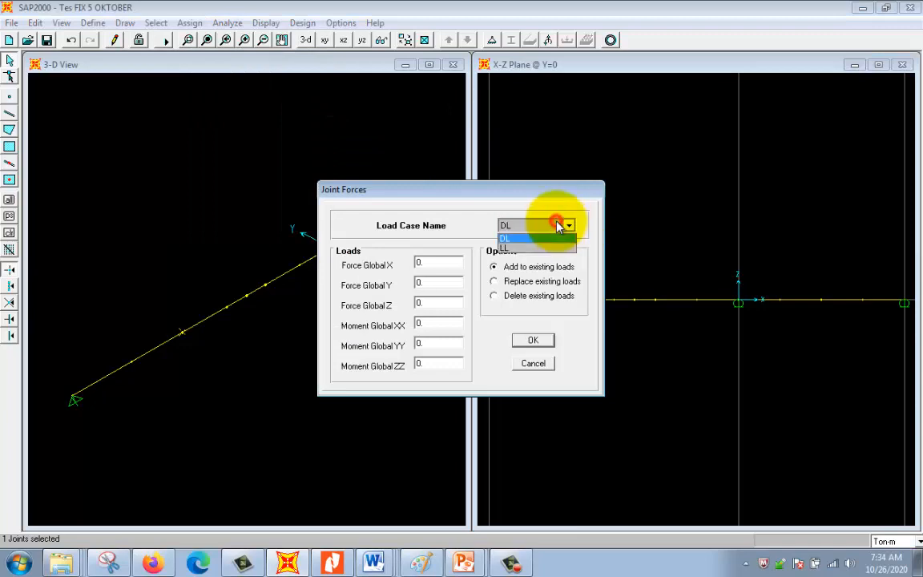
pyautogui.click(520, 250)
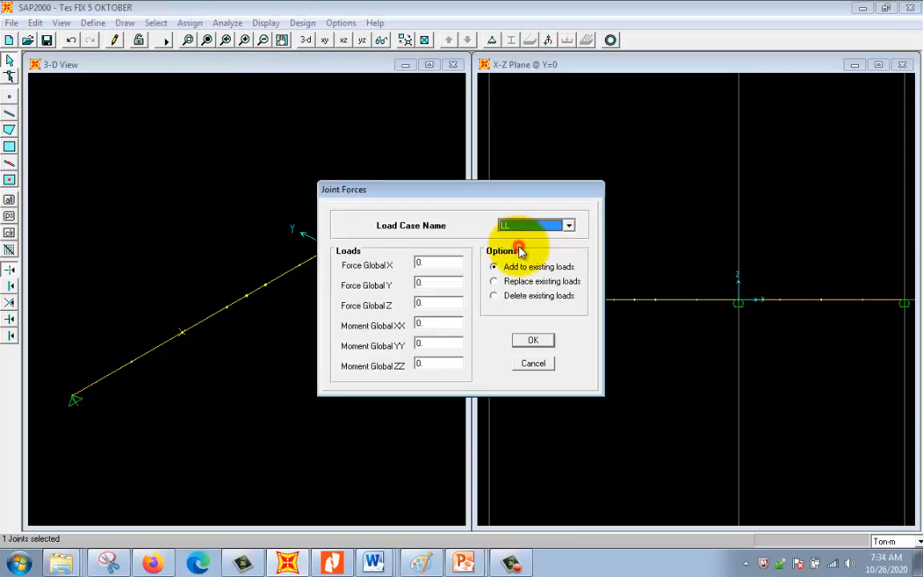
pyautogui.doubleClick(438, 303)
pyautogui.moveTo(537, 195); pyautogui.dragTo(441, 167)
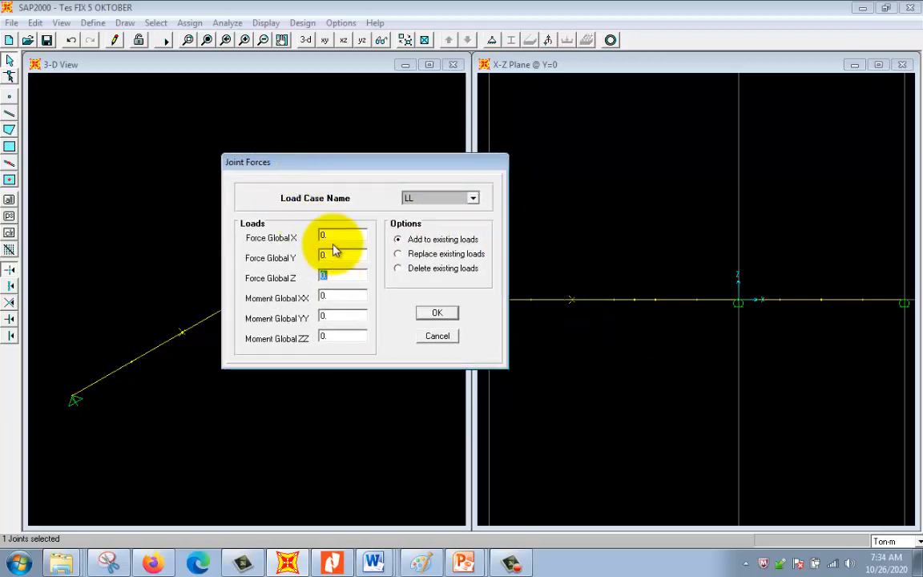
pyautogui.moveTo(331, 166); pyautogui.dragTo(252, 145)
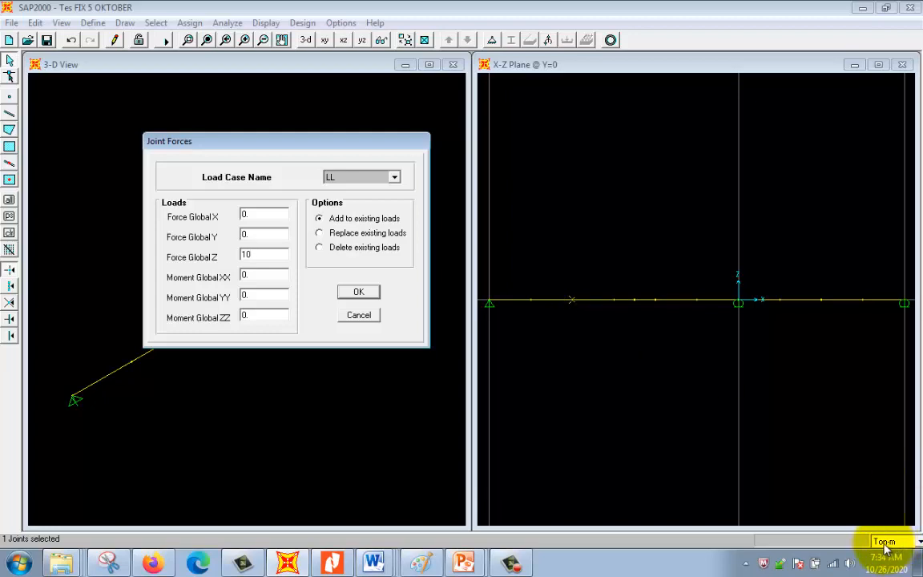
# Step: Change the global Z force to -10 and apply the joint load to the selected joint
pyautogui.moveTo(258, 251); pyautogui.dragTo(224, 254)
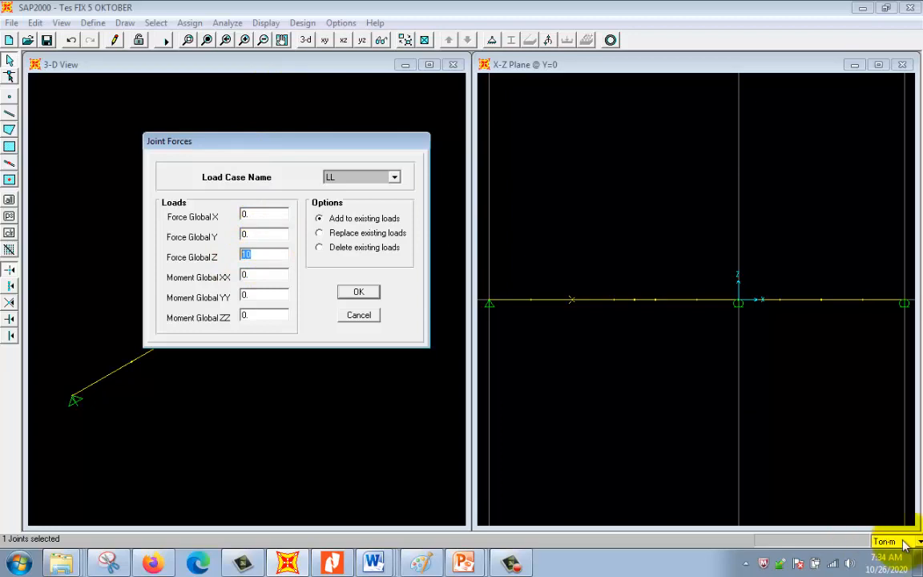
pyautogui.click(257, 256)
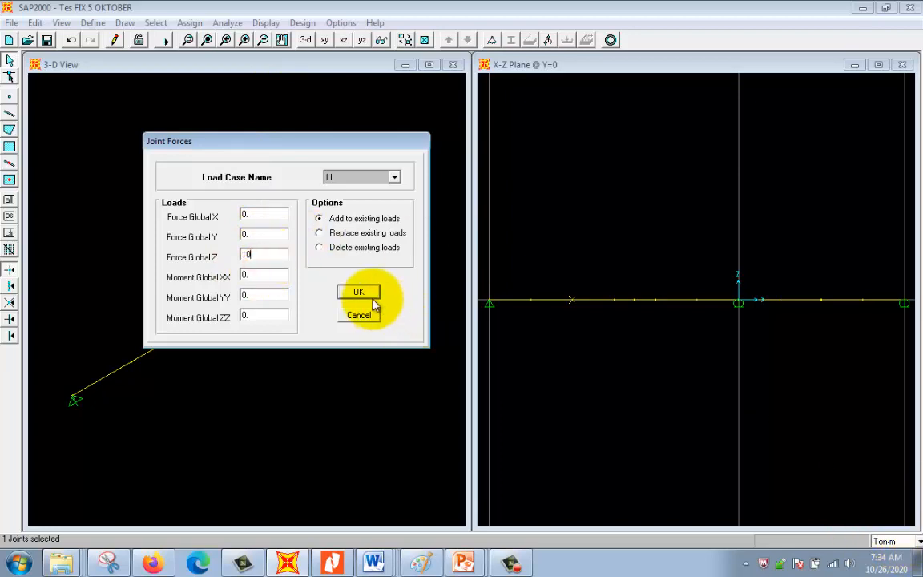
pyautogui.click(243, 253)
pyautogui.write('-')
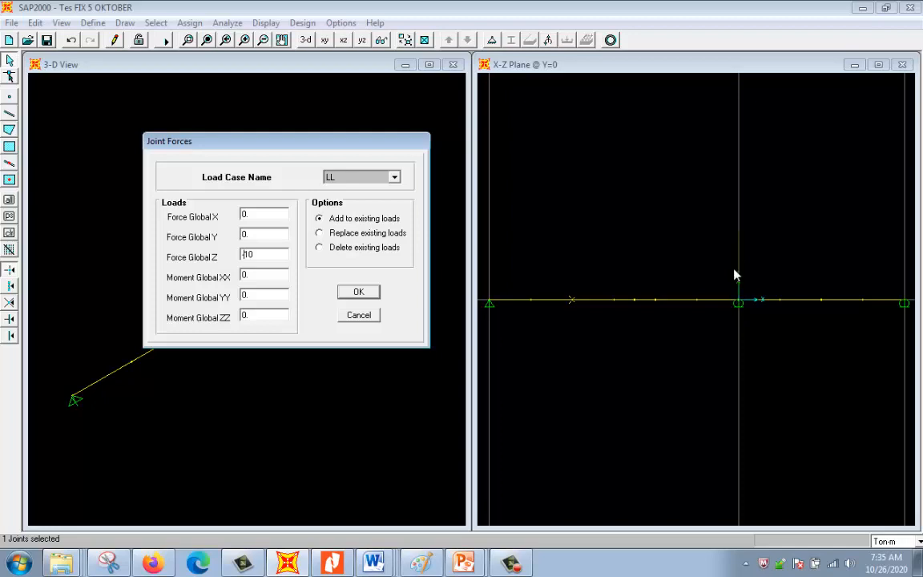
pyautogui.click(351, 291)
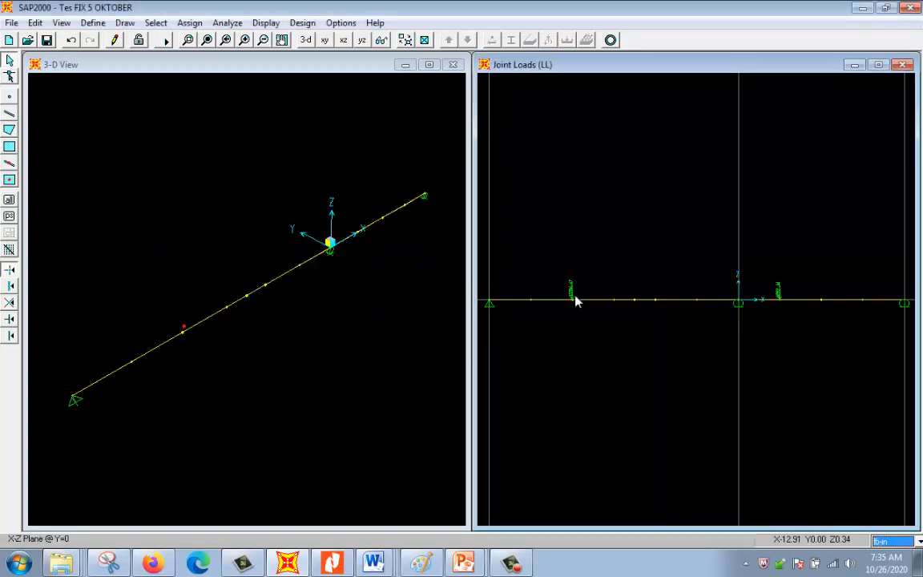
# Step: Examine the LL joint load value at the loaded joint between the pinned and middle supports in the X-Z plane
pyautogui.click(242, 41)
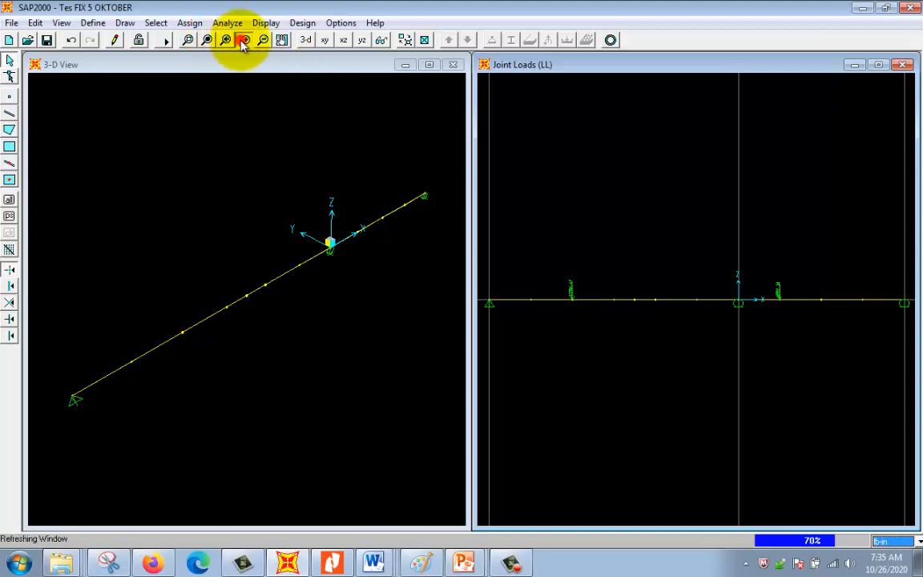
pyautogui.click(243, 41)
pyautogui.click(243, 41)
pyautogui.click(243, 41)
pyautogui.click(243, 41)
pyautogui.click(243, 41)
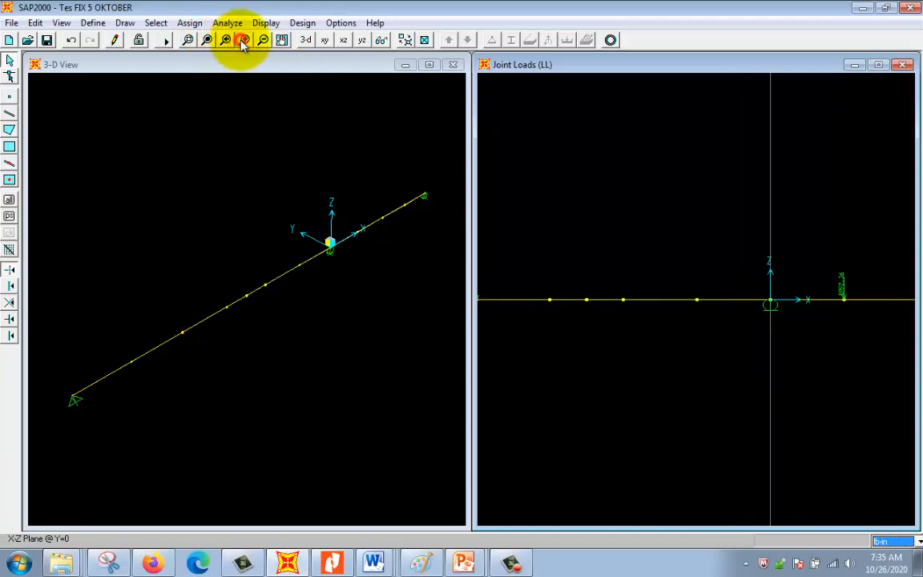
pyautogui.click(283, 42)
pyautogui.moveTo(517, 206); pyautogui.dragTo(672, 217)
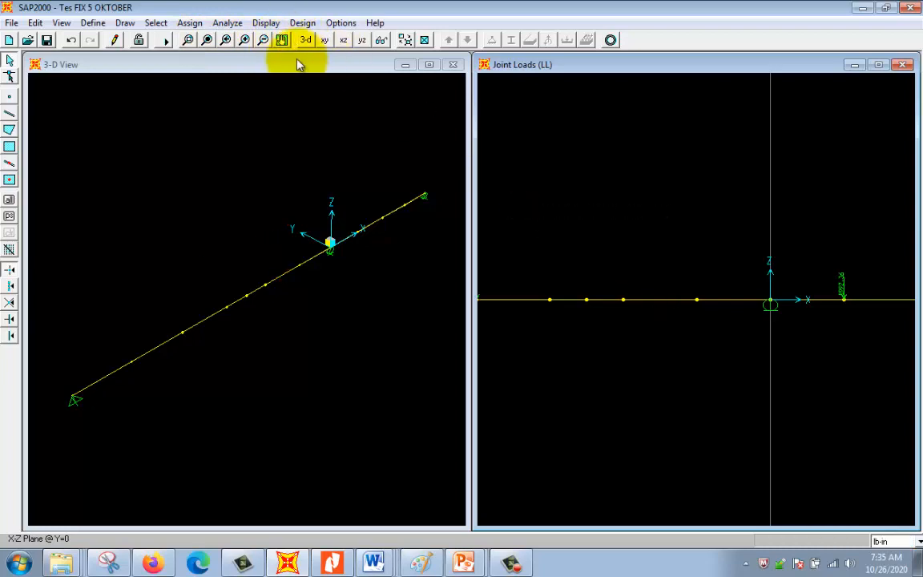
pyautogui.click(281, 40)
pyautogui.moveTo(585, 219); pyautogui.dragTo(667, 205)
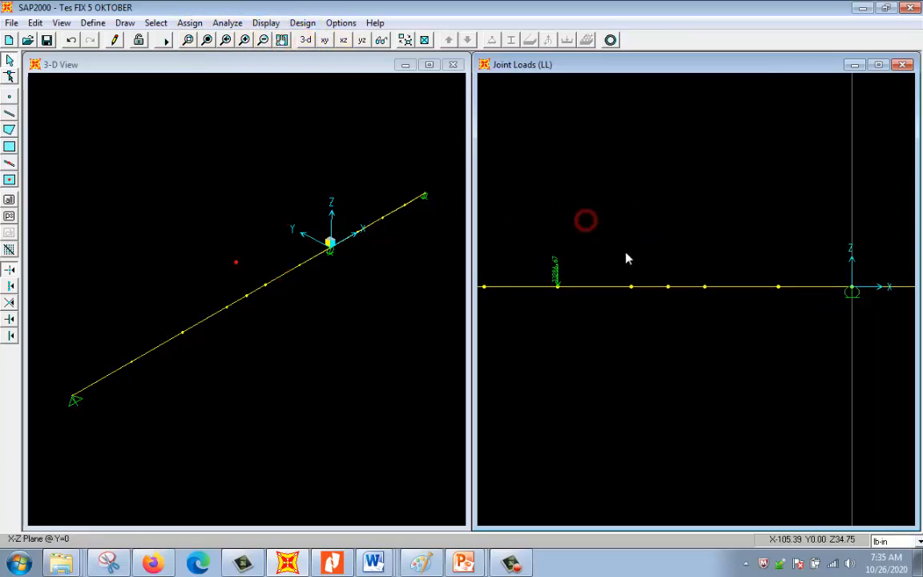
# Step: Select the loaded joint and replace its existing LL joint load with a global Z force of -10
pyautogui.click(557, 287)
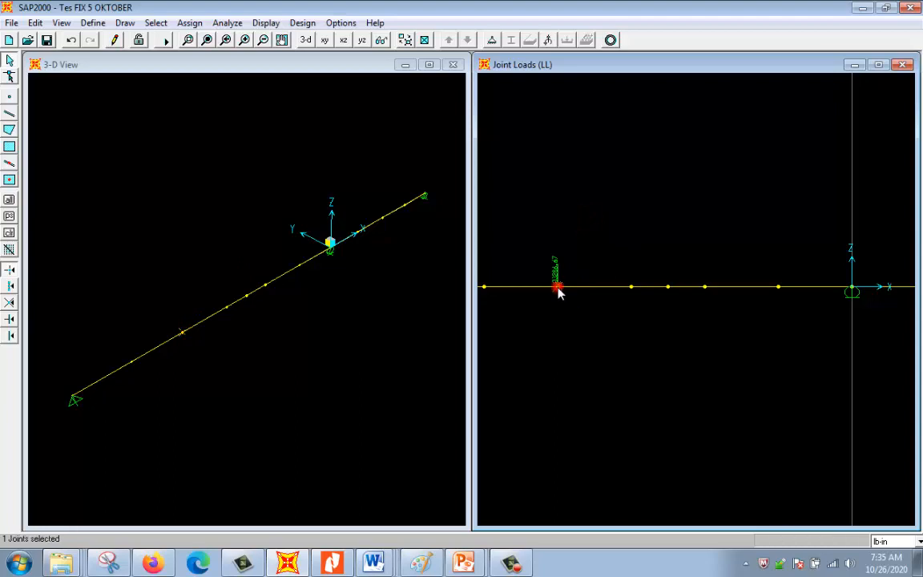
pyautogui.click(190, 22)
pyautogui.moveTo(223, 111)
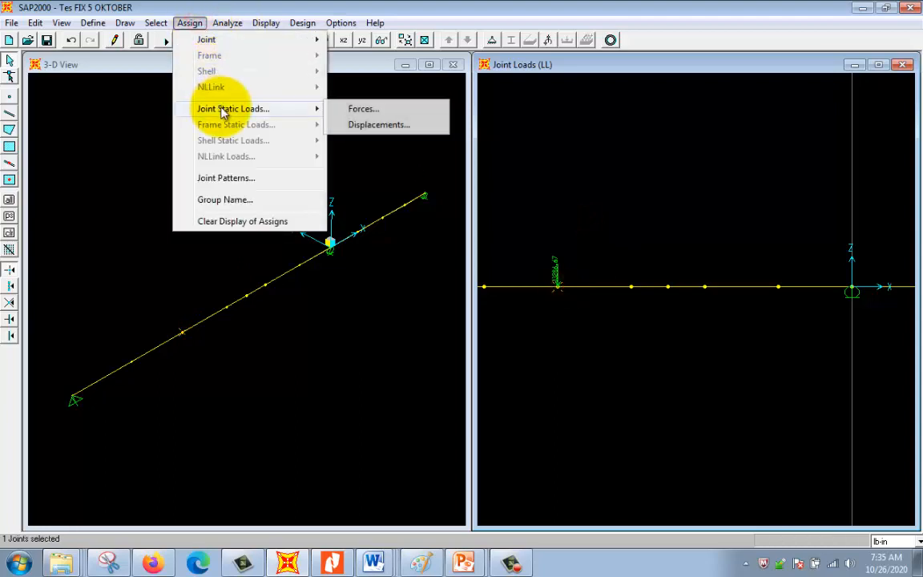
pyautogui.click(365, 112)
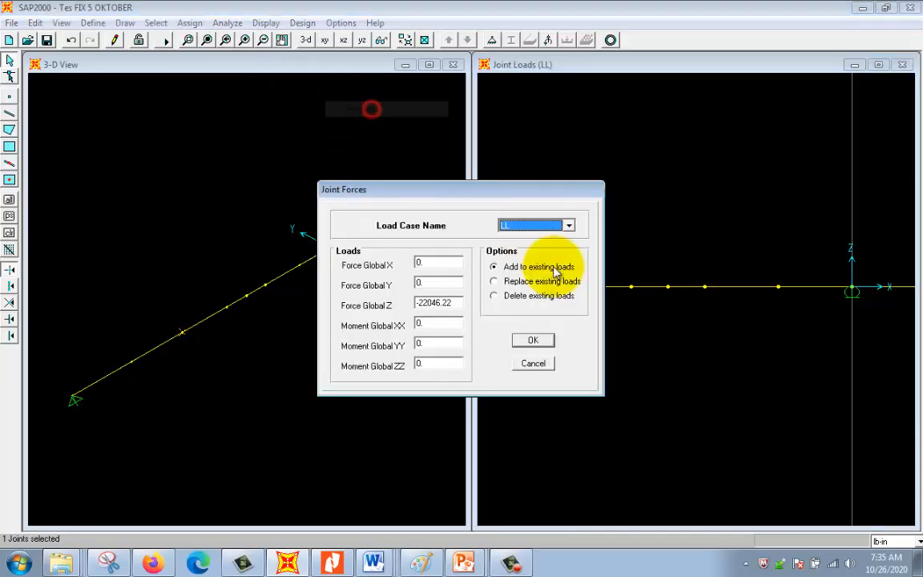
pyautogui.doubleClick(457, 302)
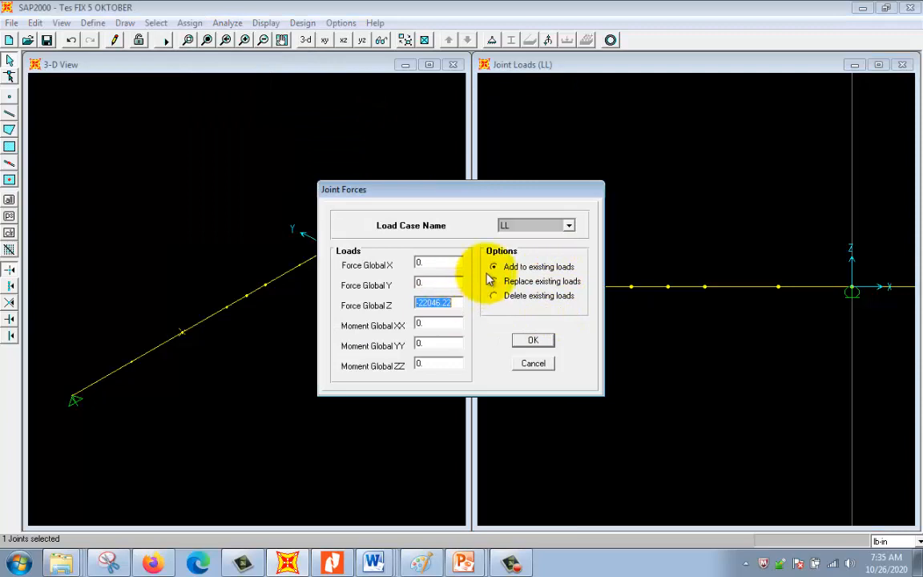
pyautogui.write('-10')
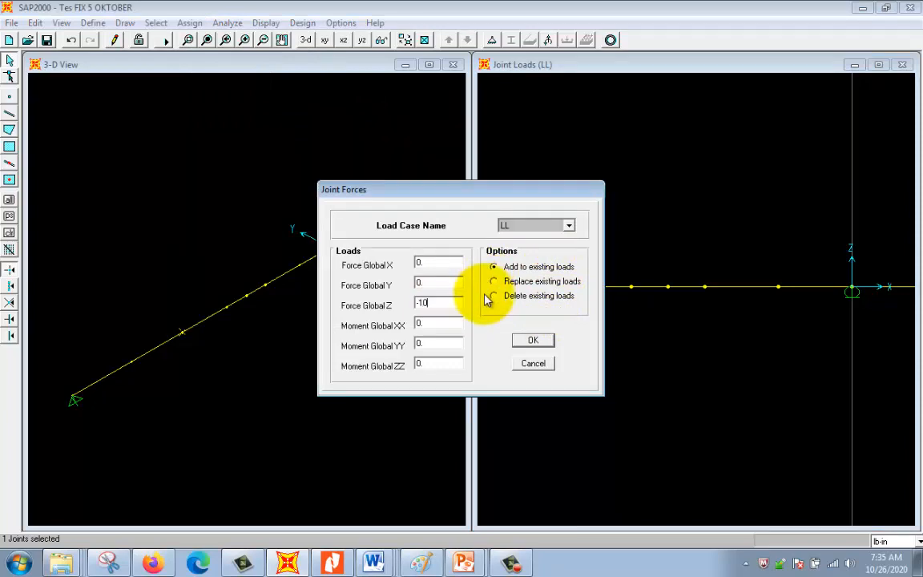
pyautogui.click(505, 281)
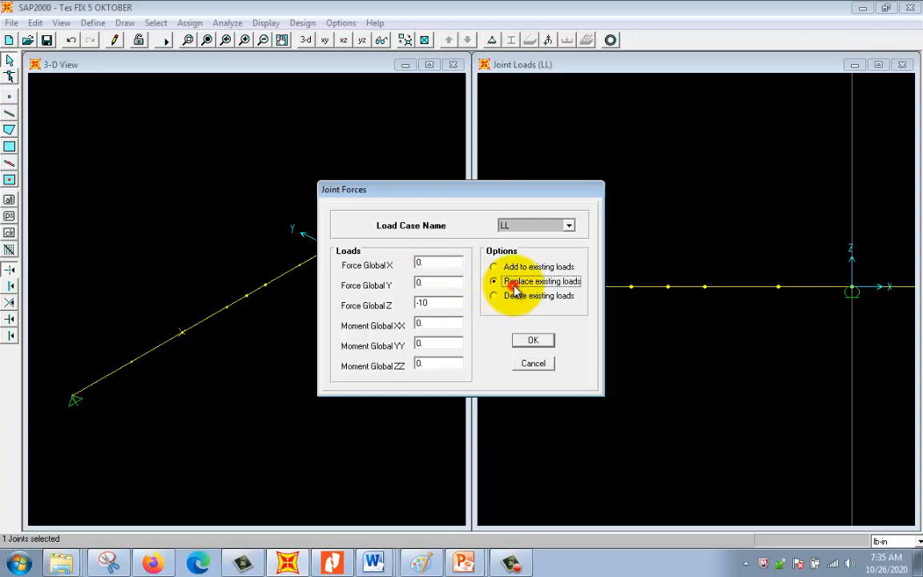
pyautogui.click(533, 339)
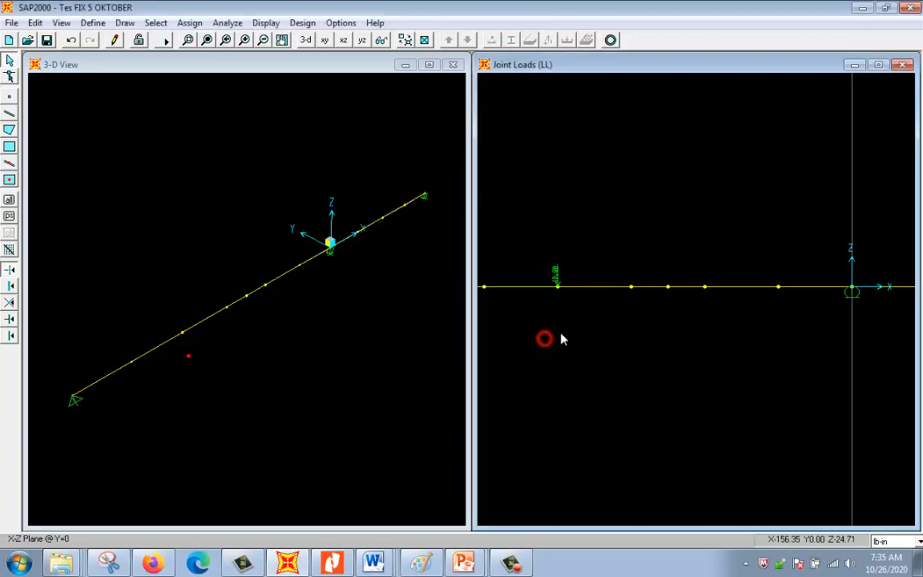
# Step: Undo the last three model changes, including both LL joint load assignments
pyautogui.click(243, 42)
pyautogui.click(243, 42)
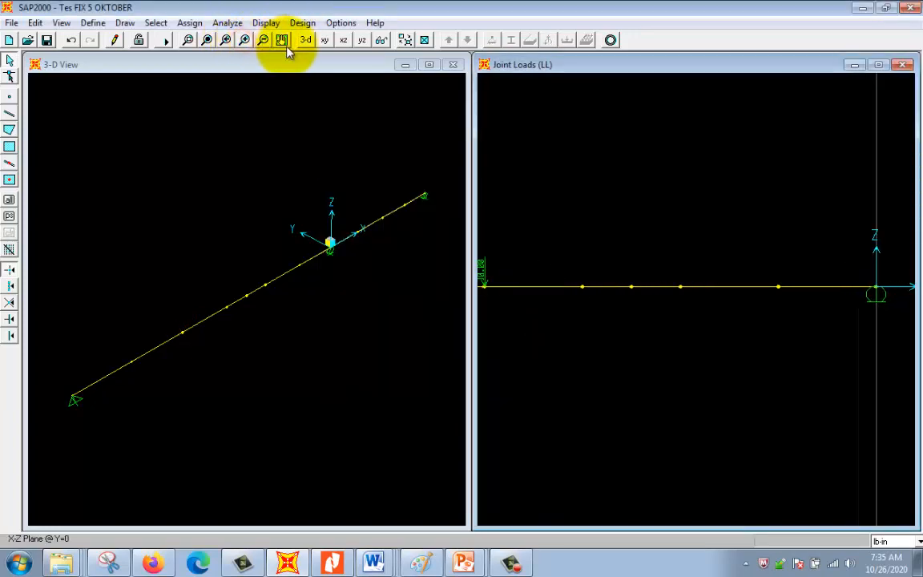
pyautogui.click(277, 40)
pyautogui.moveTo(648, 279); pyautogui.dragTo(704, 269)
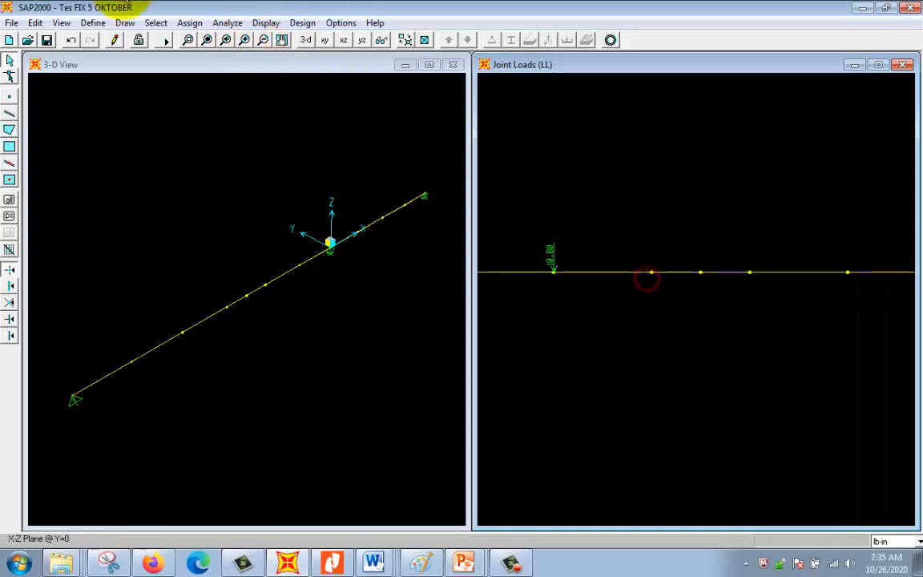
pyautogui.click(35, 22)
pyautogui.click(49, 38)
pyautogui.click(36, 23)
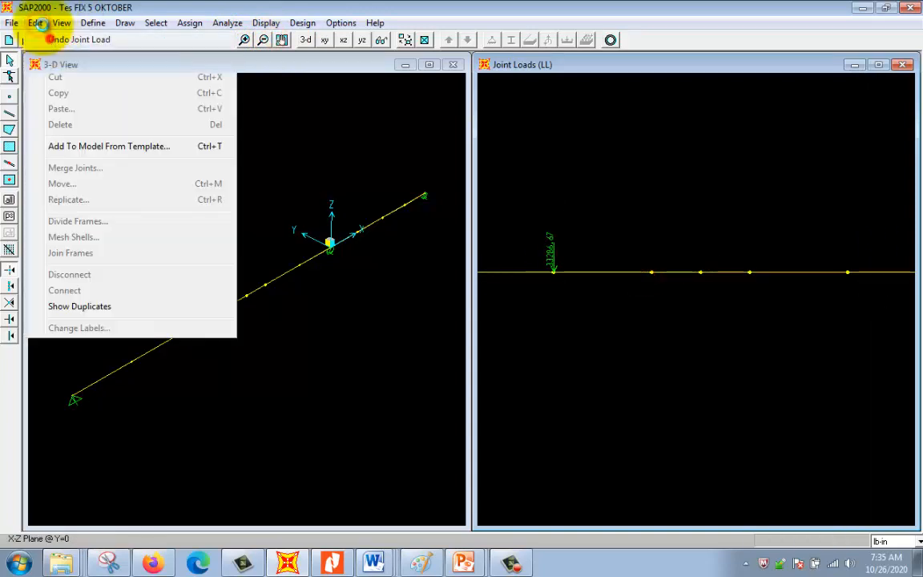
pyautogui.click(48, 38)
pyautogui.click(35, 22)
pyautogui.click(51, 42)
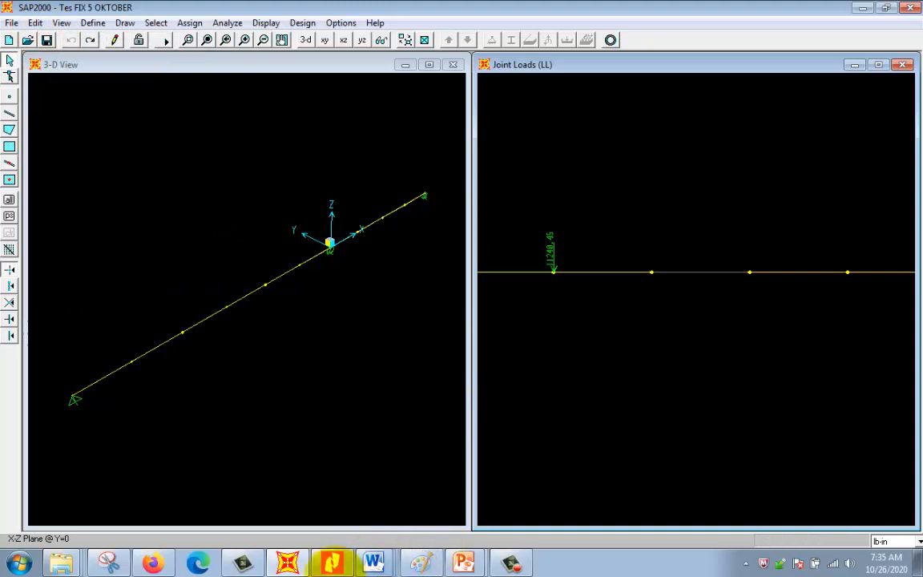
# Step: Switch to the PowerPoint slide show and advance to the continuation slide of the structure-solving steps
pyautogui.click(459, 564)
pyautogui.click(468, 530)
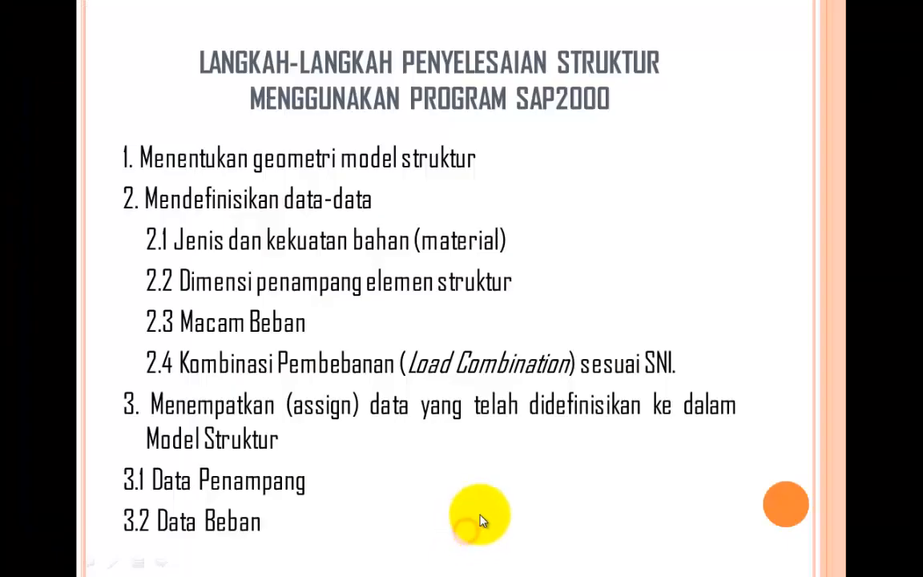
pyautogui.click(478, 521)
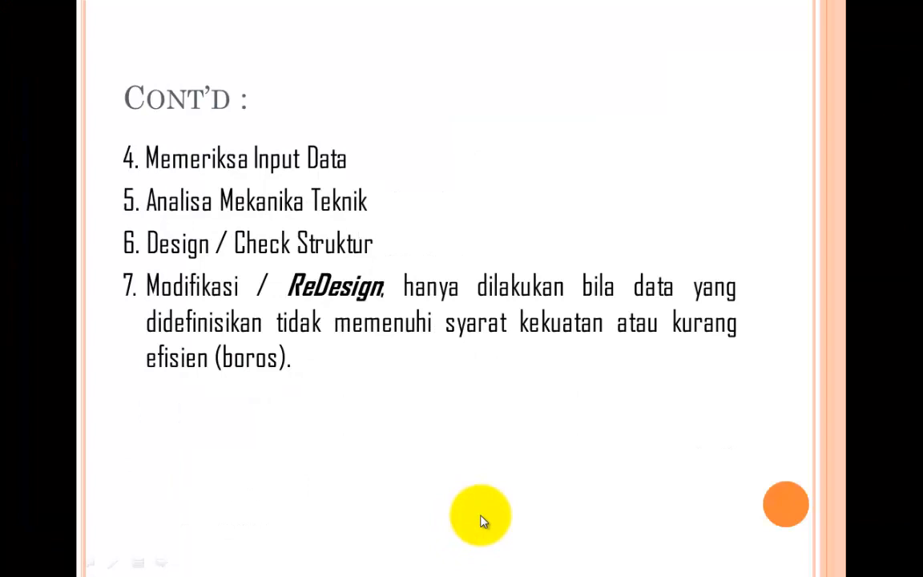